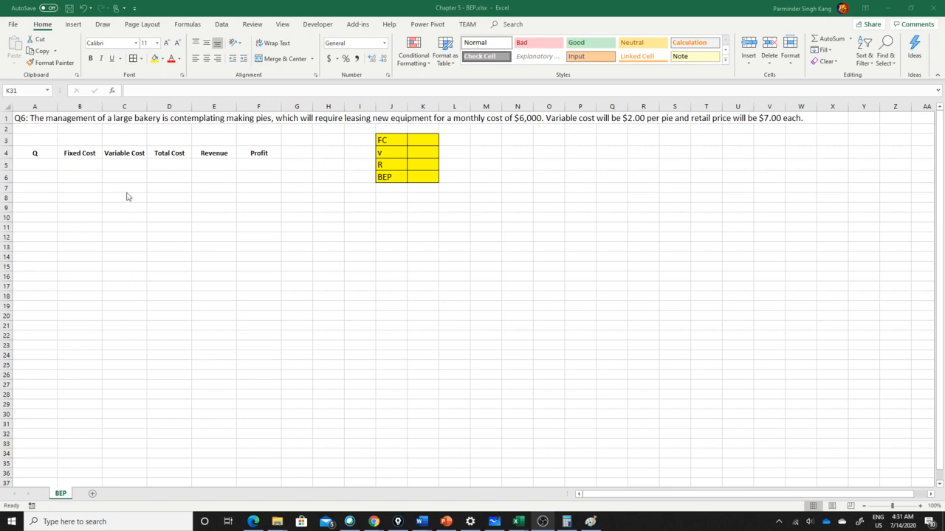
Enter the break-even formula =K3/(K5-K4) in cell K6 beside the BEP label
{"action": "left_click", "coordinate": [37, 154]}
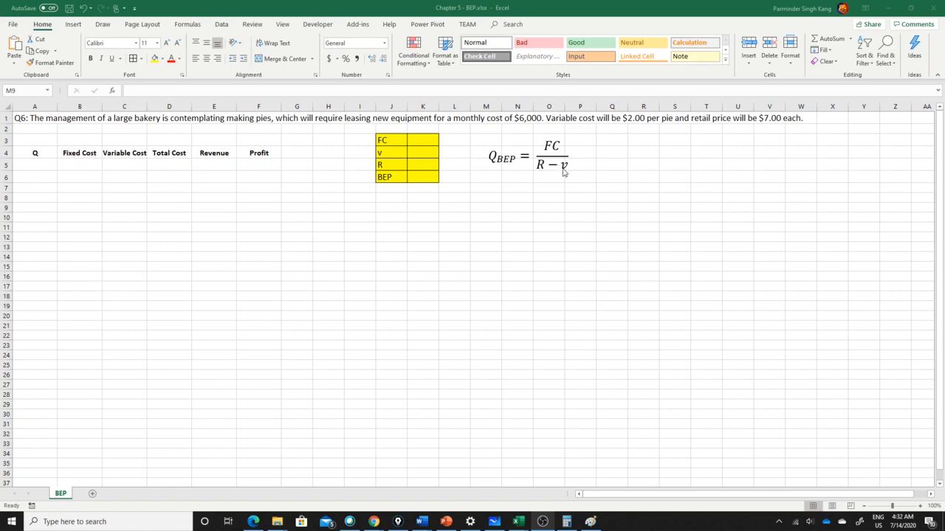
{"action": "left_click", "coordinate": [422, 178]}
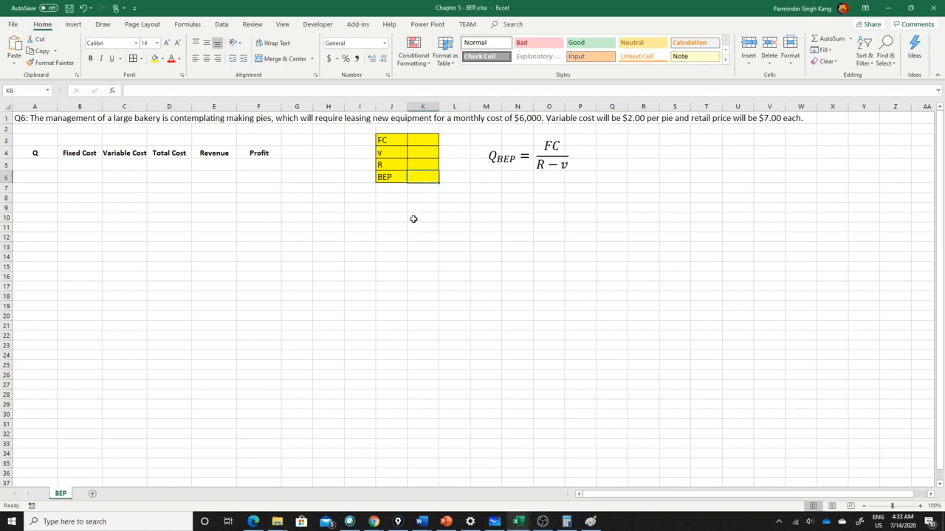
{"action": "type", "text": "="}
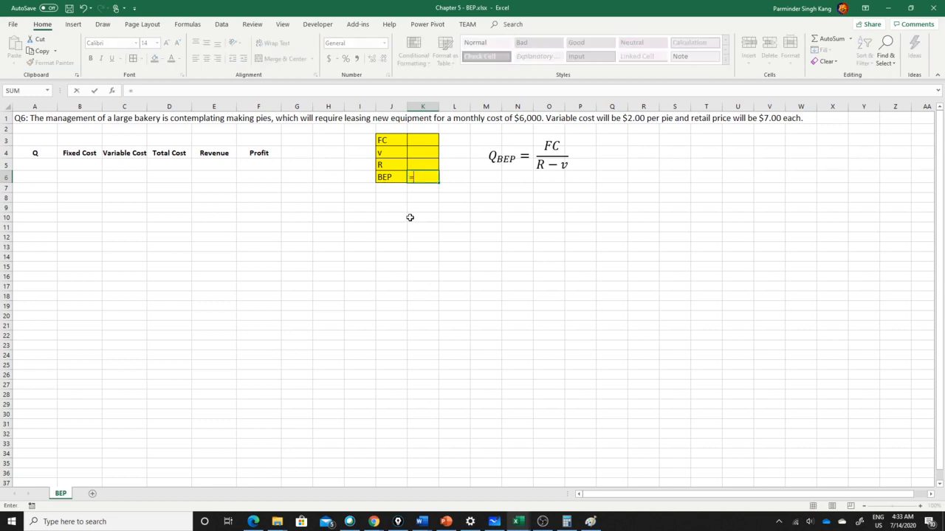
{"action": "left_click", "coordinate": [425, 142]}
{"action": "type", "text": "/"}
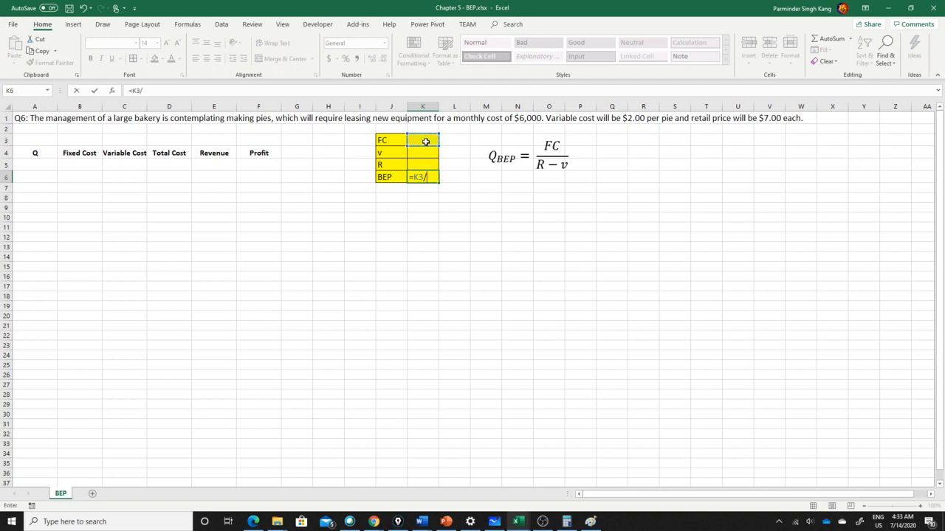
{"action": "type", "text": "("}
{"action": "left_click", "coordinate": [416, 165]}
{"action": "type", "text": "-"}
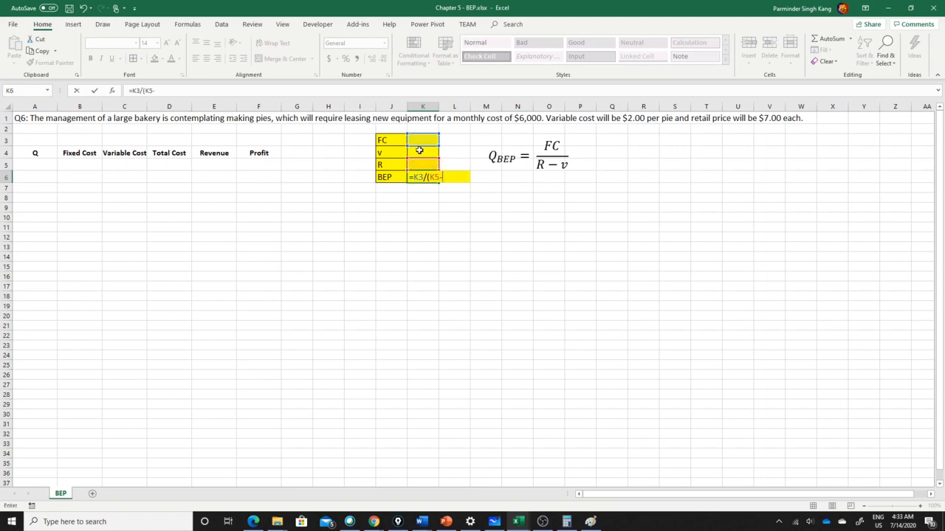
{"action": "left_click", "coordinate": [419, 149]}
{"action": "type", "text": ")"}
{"action": "key", "text": "ctrl+Return"}
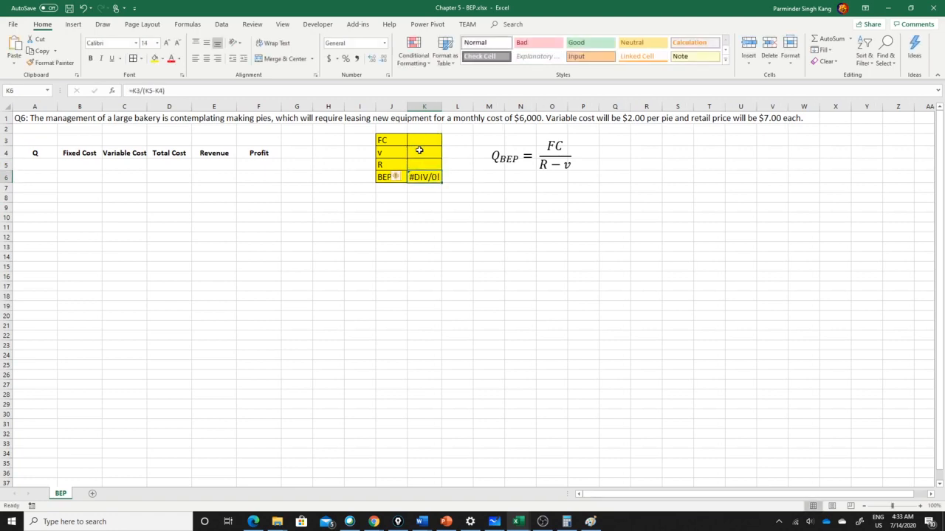
Enter the inputs in K3:K5: 6000 for FC, 2 for v and 7 for R
{"action": "key", "text": "Up"}
{"action": "key", "text": "Up"}
{"action": "key", "text": "Up"}
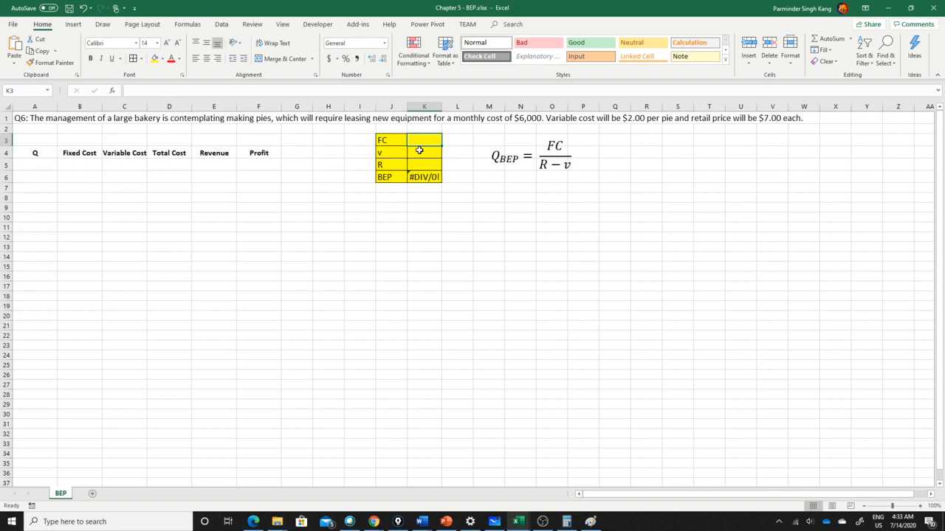
{"action": "type", "text": "6000"}
{"action": "key", "text": "Return"}
{"action": "type", "text": "2"}
{"action": "key", "text": "Return"}
{"action": "type", "text": "7"}
{"action": "key", "text": "Return"}
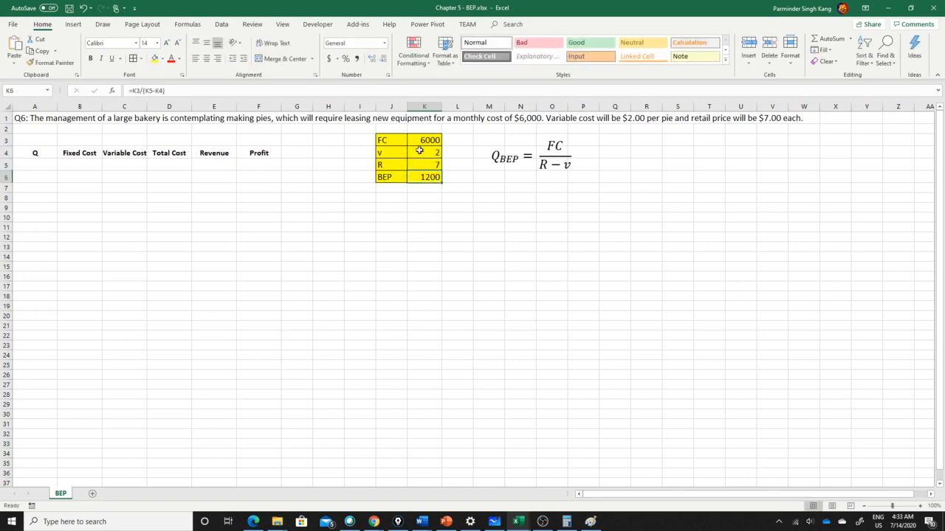
Fill the BEP label and value cells J6:K6 with green
{"action": "left_click_drag", "start_coordinate": [390, 176], "coordinate": [436, 178]}
{"action": "left_click", "coordinate": [154, 58]}
{"action": "left_click", "coordinate": [372, 236]}
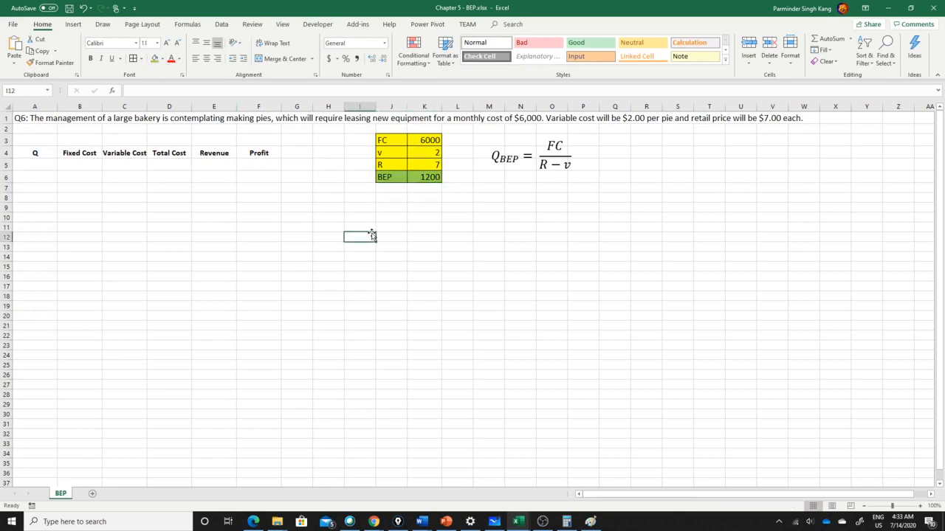
Enter 0 as the first quantity in cell A5 under Q and centre it
{"action": "left_click_drag", "start_coordinate": [29, 153], "coordinate": [259, 153]}
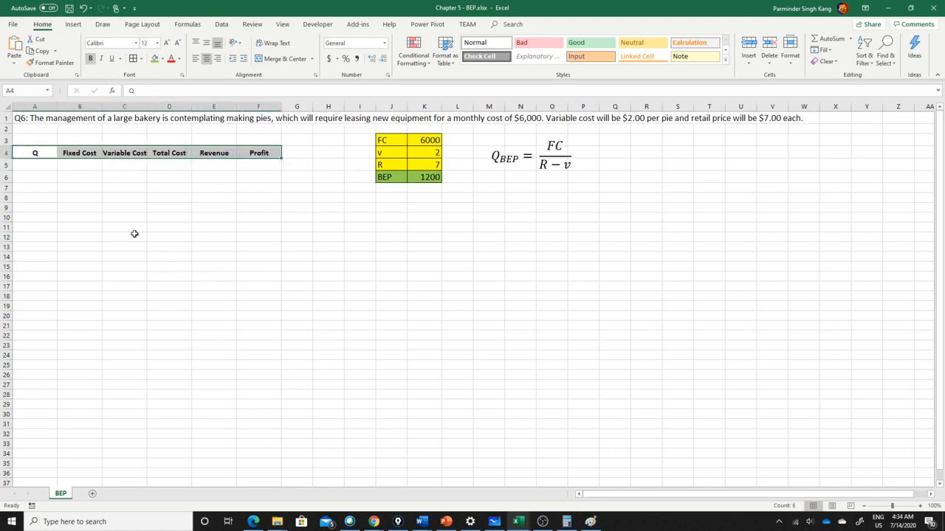
{"action": "left_click", "coordinate": [39, 168]}
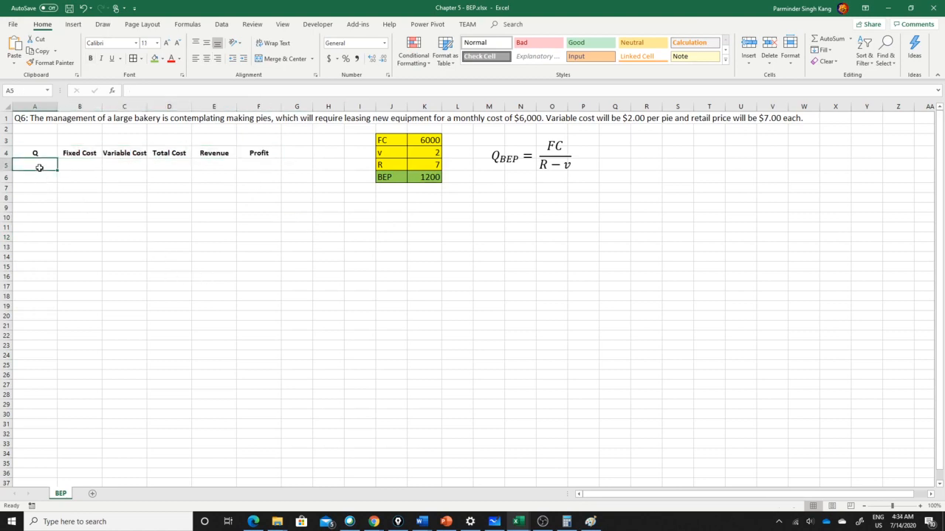
{"action": "type", "text": "0"}
{"action": "key", "text": "ctrl+Return"}
{"action": "left_click", "coordinate": [206, 58]}
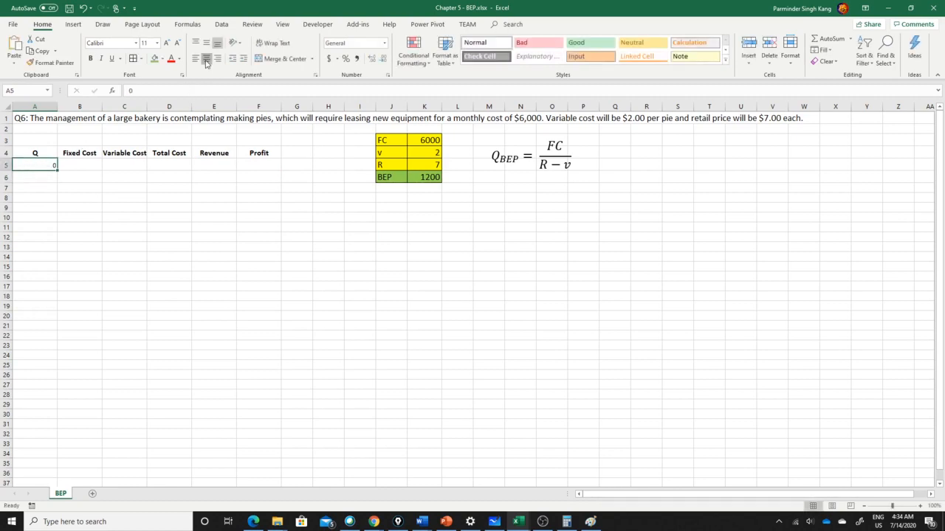
Set the first Fixed Cost cell, B5, to the absolute reference =$K$3
{"action": "left_click", "coordinate": [78, 167]}
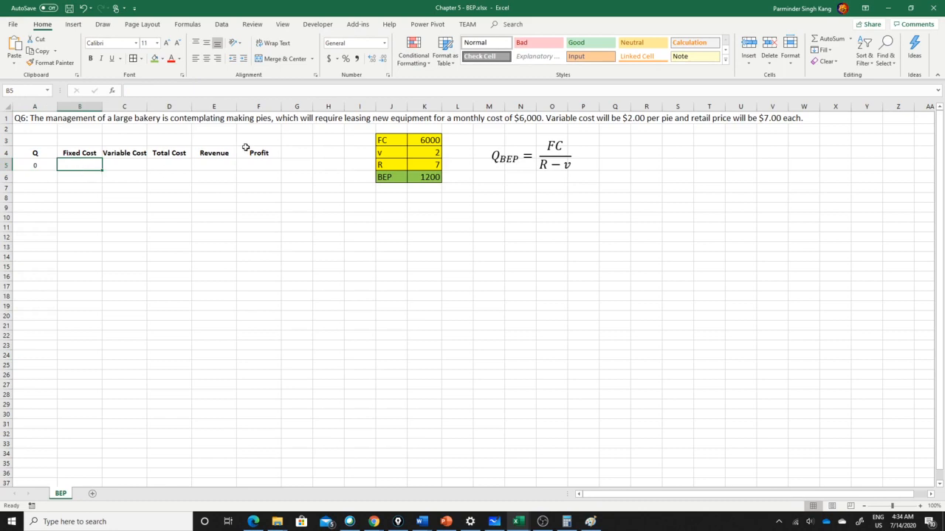
{"action": "type", "text": "="}
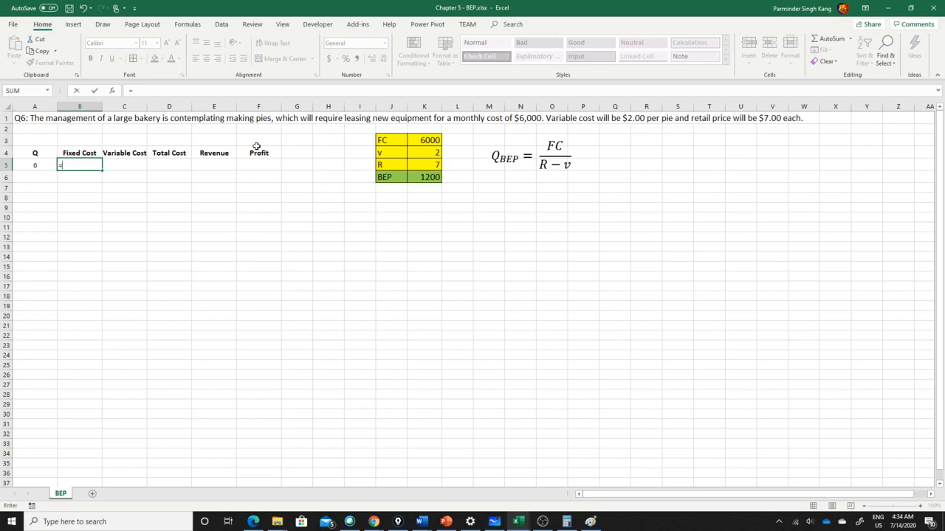
{"action": "type", "text": "$K$3"}
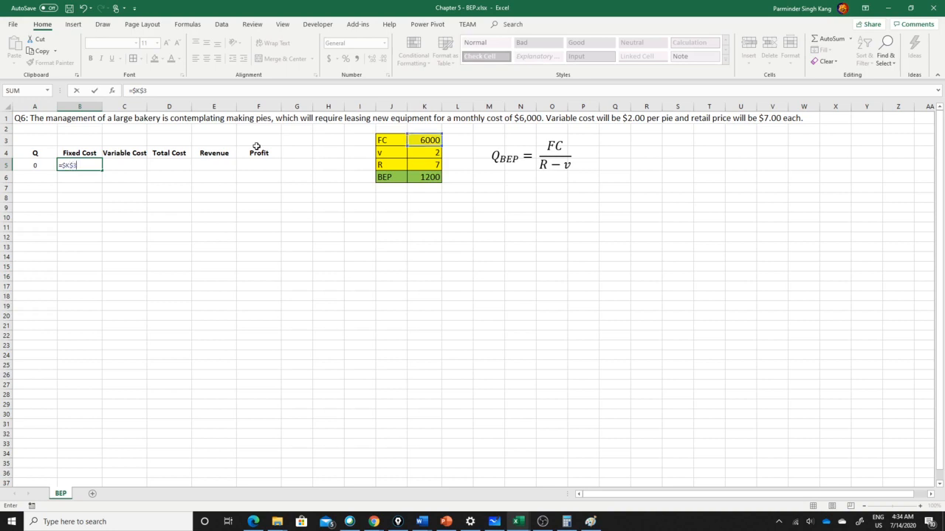
{"action": "key", "text": "ctrl+Return"}
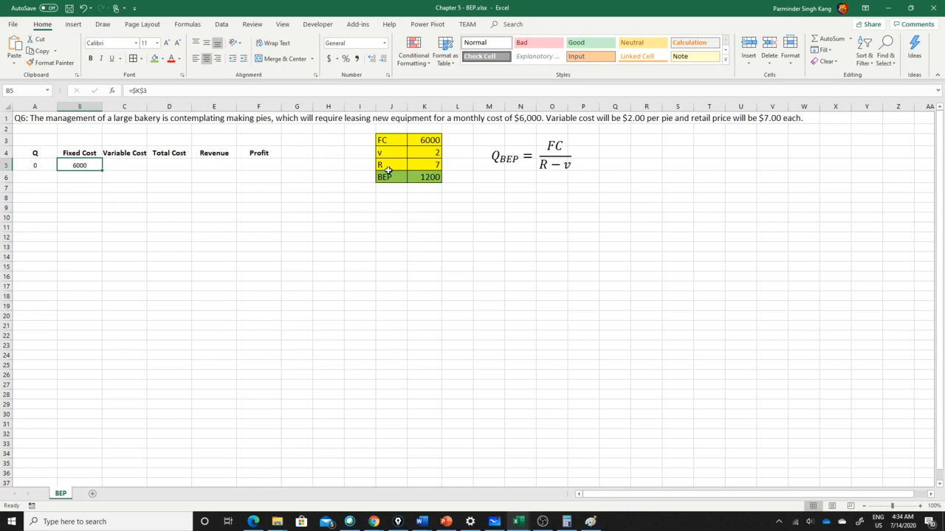
Calculate the first Variable Cost in C5 with =A5*$K$4 and centre the cell
{"action": "left_click_drag", "start_coordinate": [421, 144], "coordinate": [428, 162]}
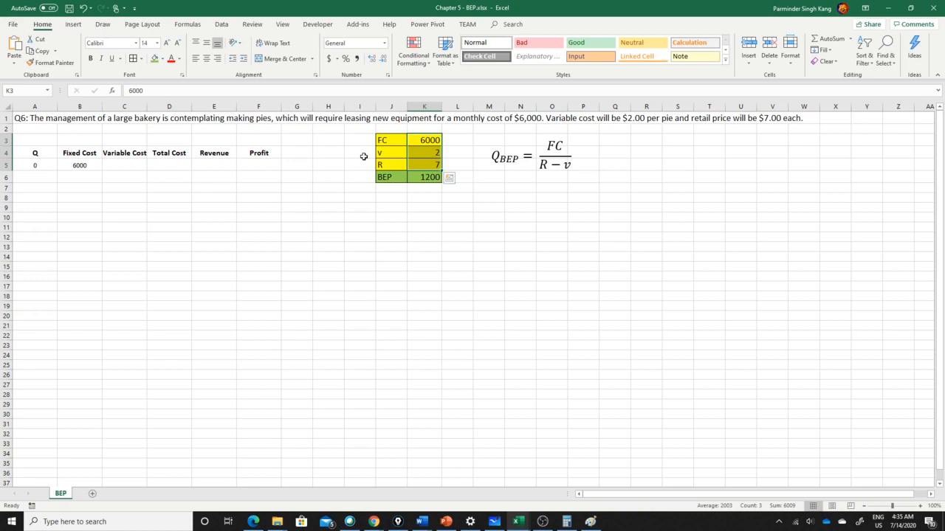
{"action": "left_click", "coordinate": [118, 167]}
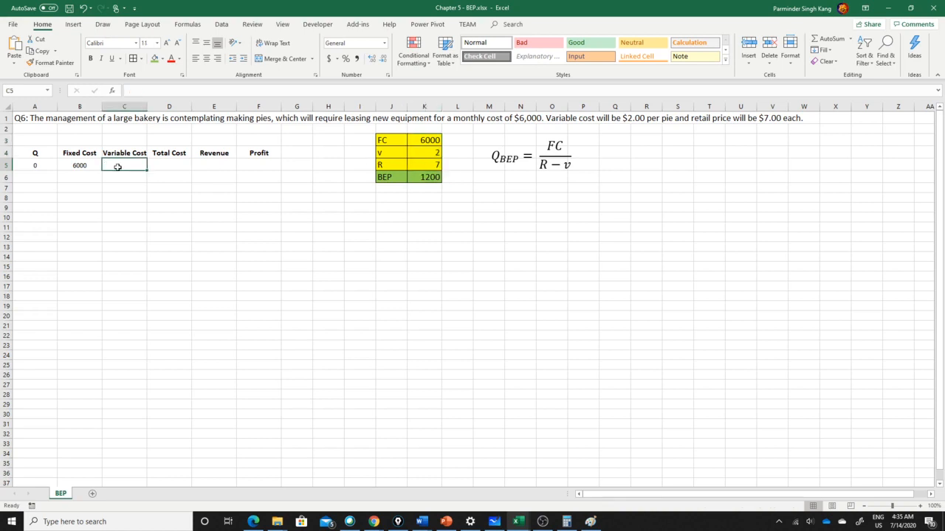
{"action": "type", "text": "="}
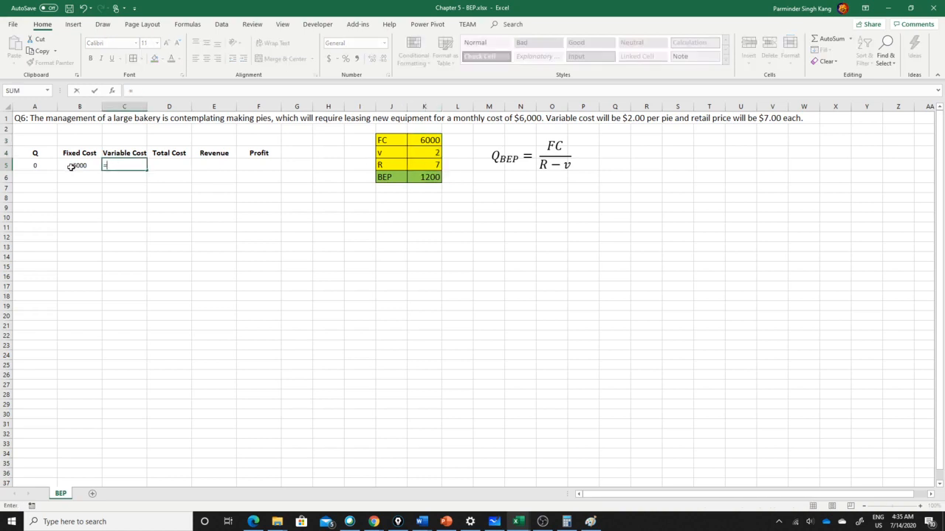
{"action": "left_click", "coordinate": [36, 165]}
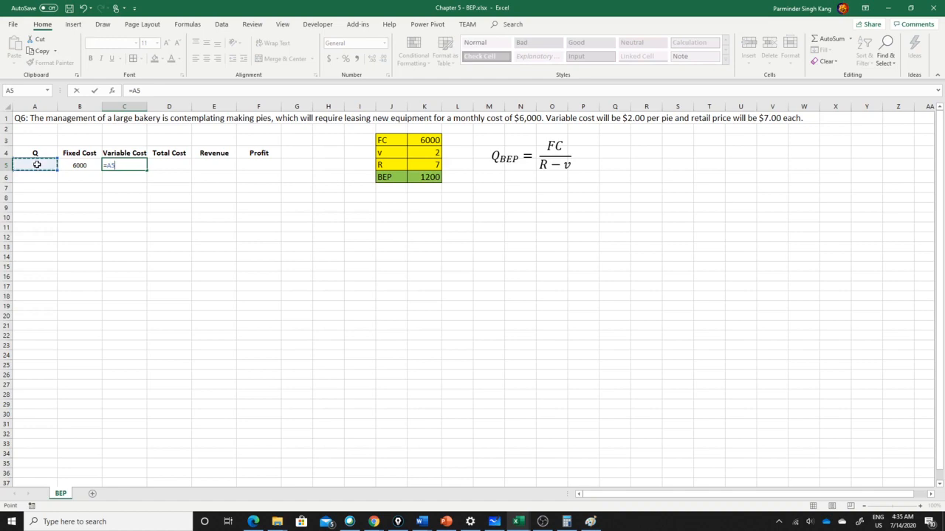
{"action": "type", "text": "*"}
{"action": "type", "text": "$K$4"}
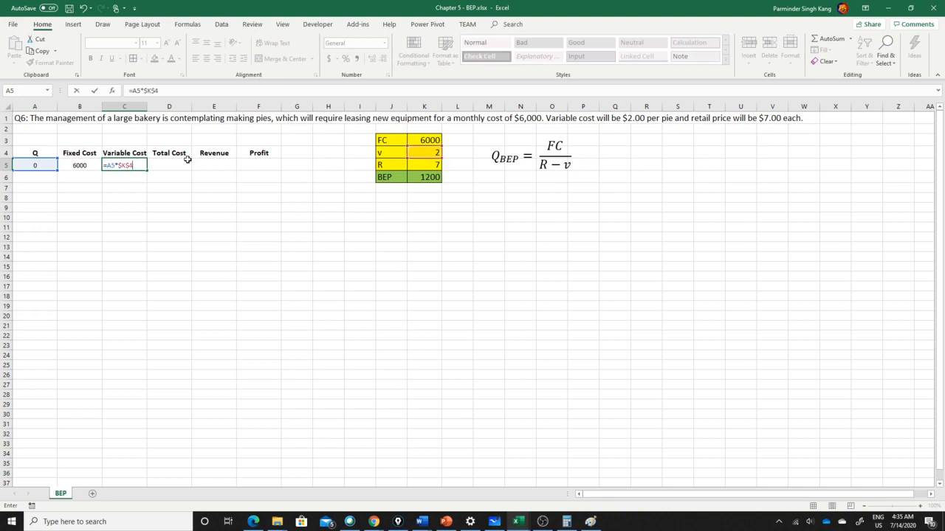
{"action": "key", "text": "Return"}
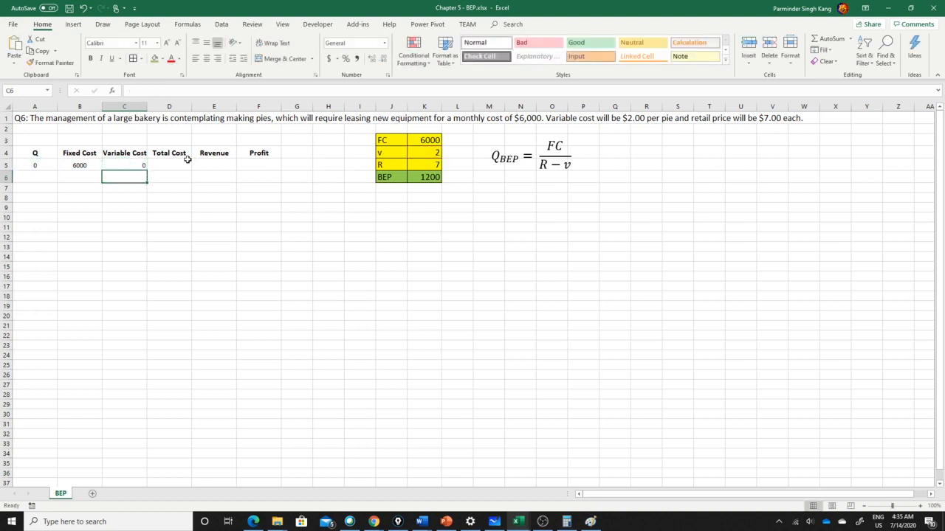
{"action": "left_click", "coordinate": [135, 165]}
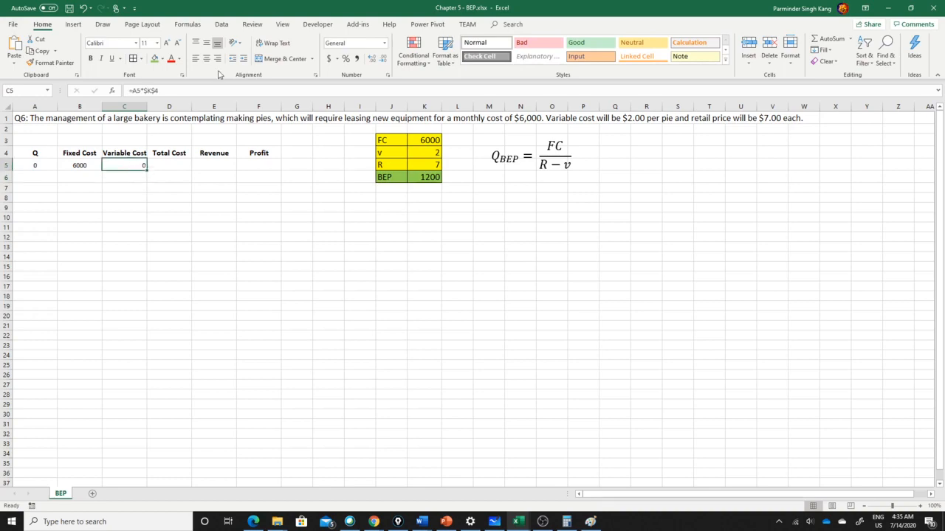
{"action": "left_click", "coordinate": [206, 59]}
Calculate the first Total Cost in D5 with the formula =B5+C5
{"action": "left_click", "coordinate": [172, 165]}
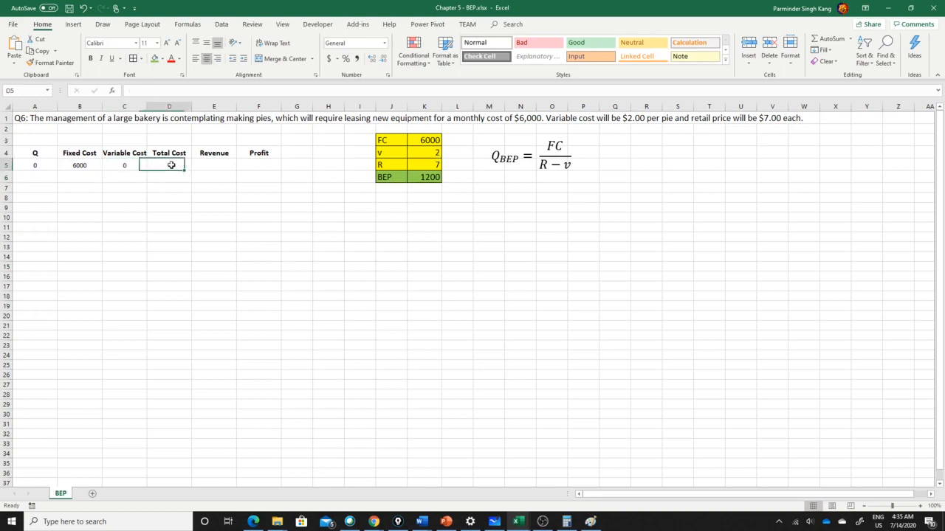
{"action": "type", "text": "="}
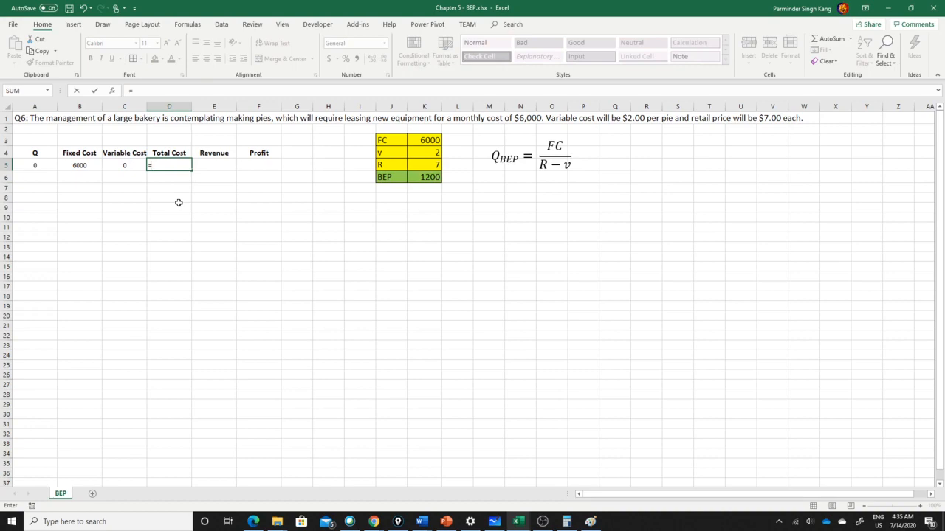
{"action": "left_click", "coordinate": [73, 165]}
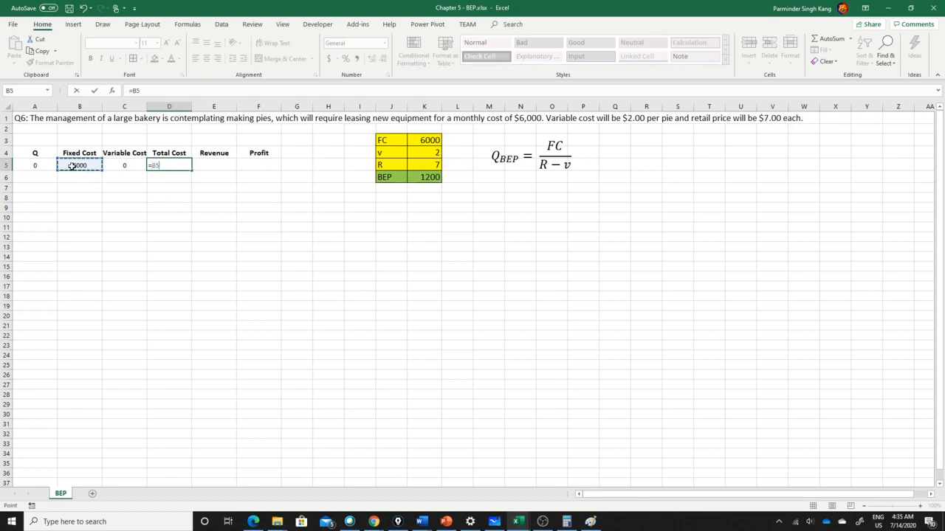
{"action": "type", "text": "+"}
{"action": "left_click", "coordinate": [122, 165]}
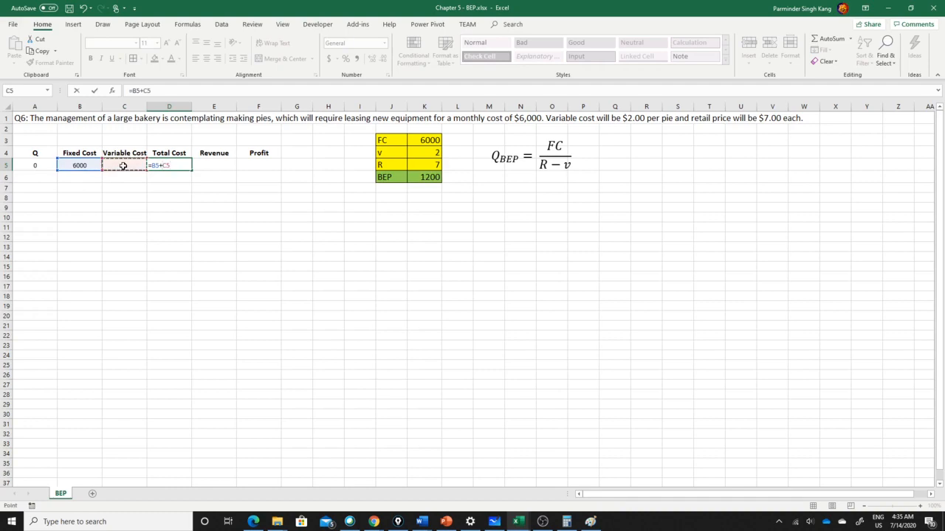
{"action": "key", "text": "Return"}
Calculate the first Revenue in E5 with =A5*$K$5 and centre the cell
{"action": "left_click", "coordinate": [211, 167]}
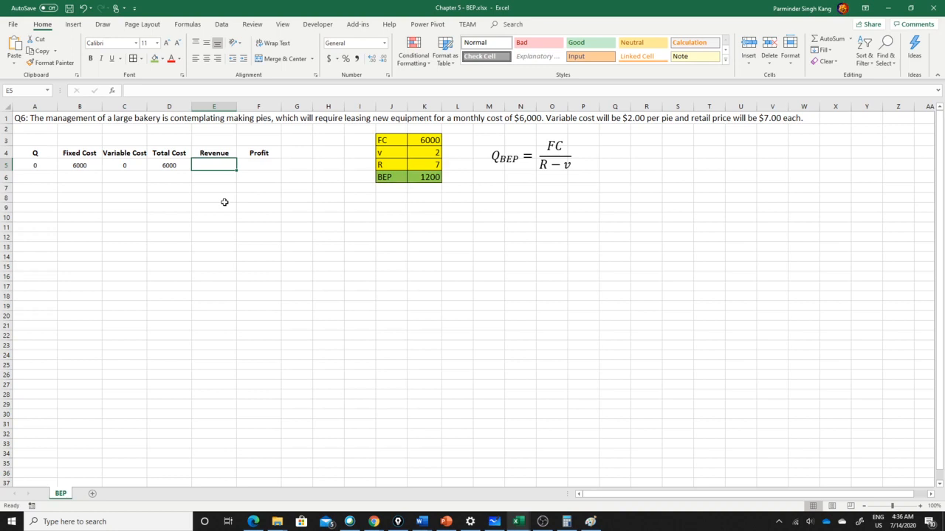
{"action": "type", "text": "="}
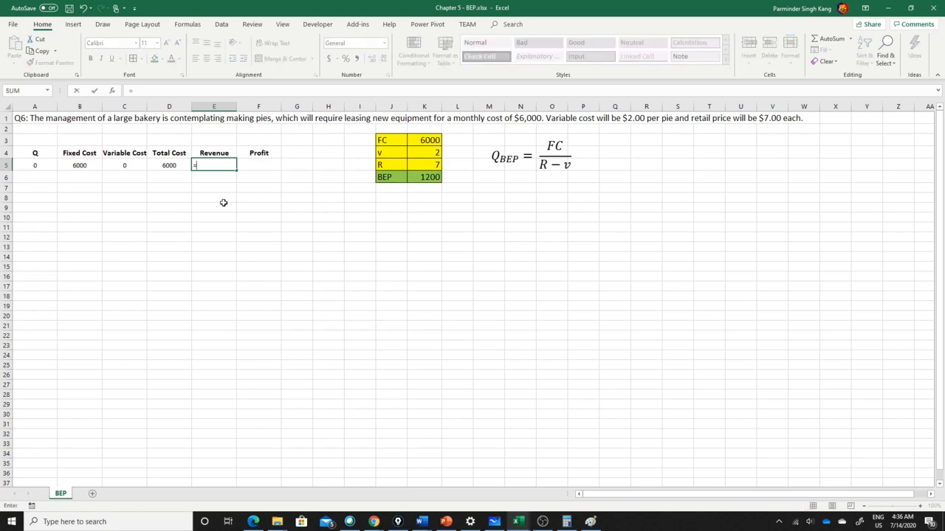
{"action": "left_click", "coordinate": [32, 165]}
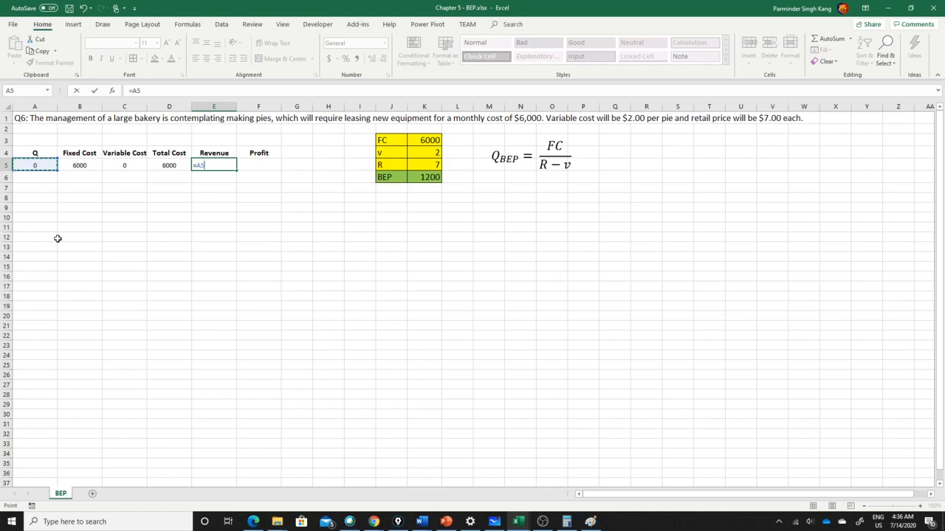
{"action": "type", "text": "*"}
{"action": "type", "text": "$k$5"}
{"action": "key", "text": "Return"}
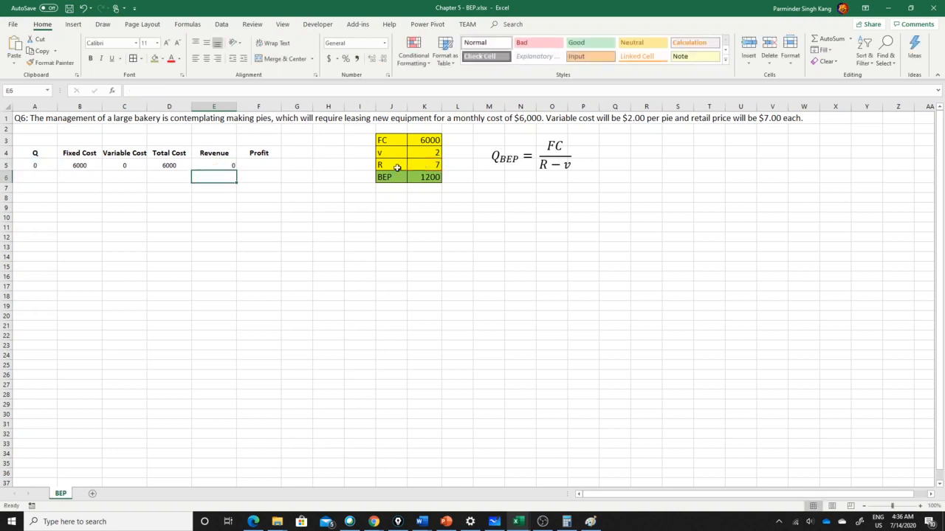
{"action": "left_click", "coordinate": [212, 161]}
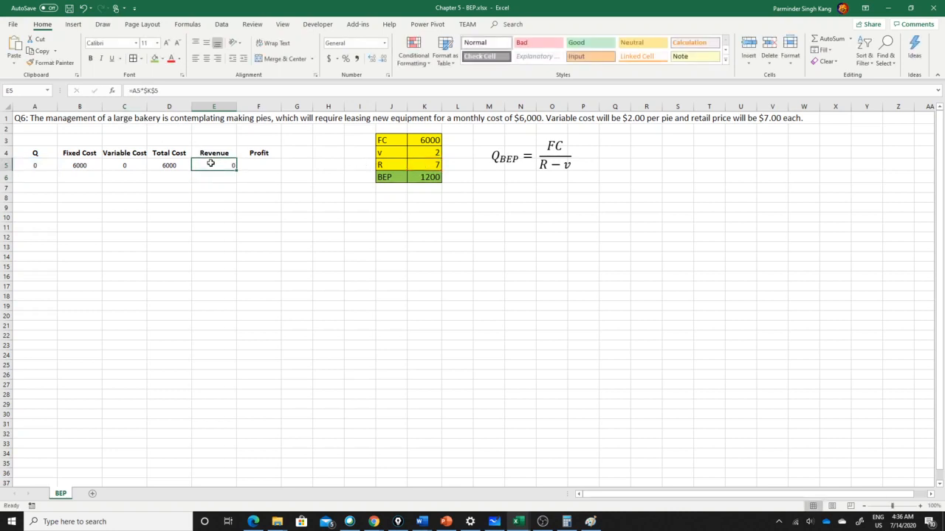
{"action": "left_click", "coordinate": [207, 60]}
Calculate the first Profit in F5 with the formula =E5-D5
{"action": "left_click", "coordinate": [262, 166]}
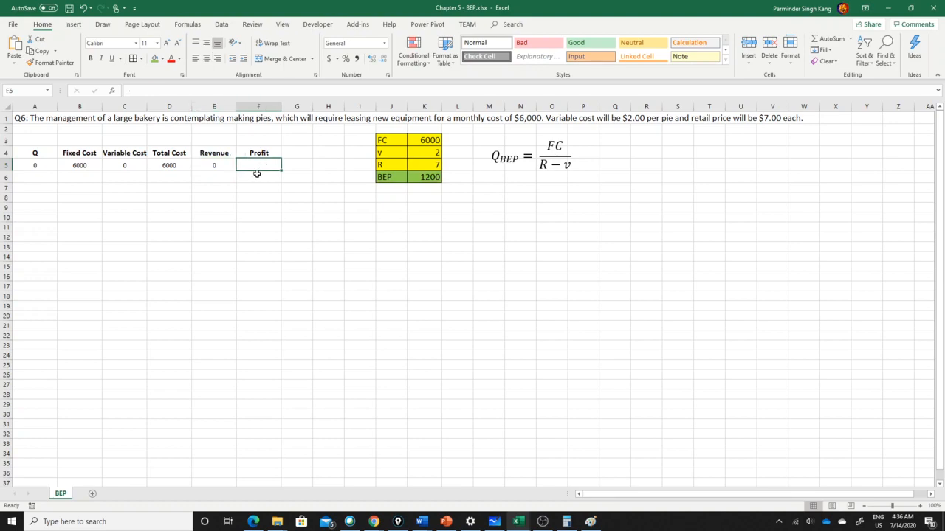
{"action": "type", "text": "="}
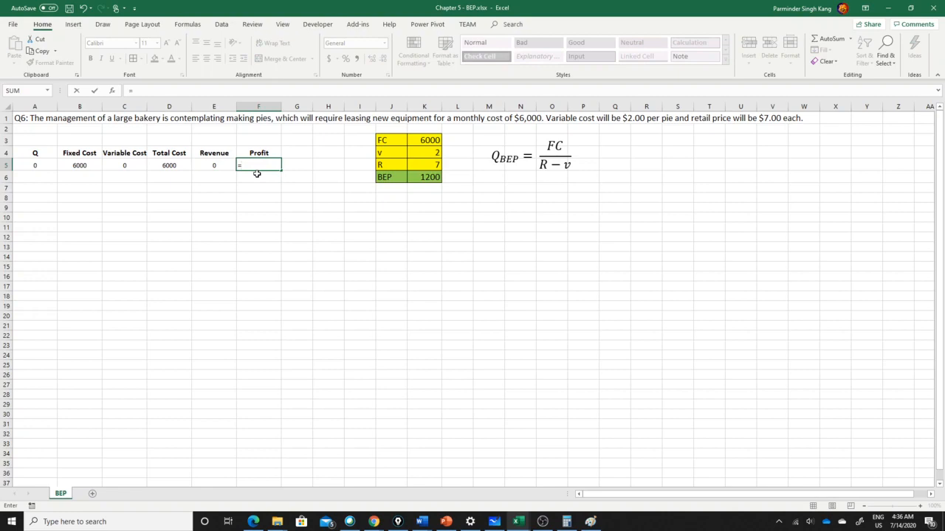
{"action": "key", "text": "Left"}
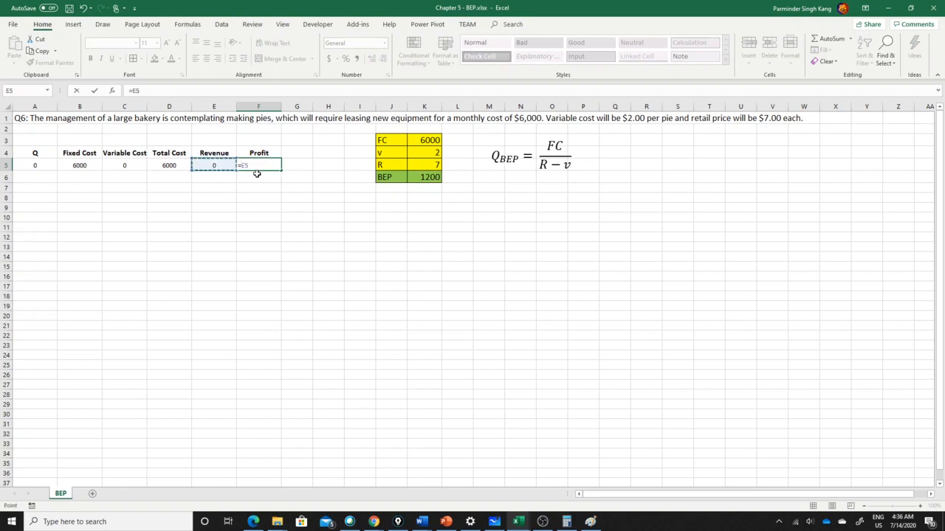
{"action": "type", "text": "-"}
{"action": "key", "text": "Left"}
{"action": "key", "text": "Left"}
{"action": "key", "text": "Return"}
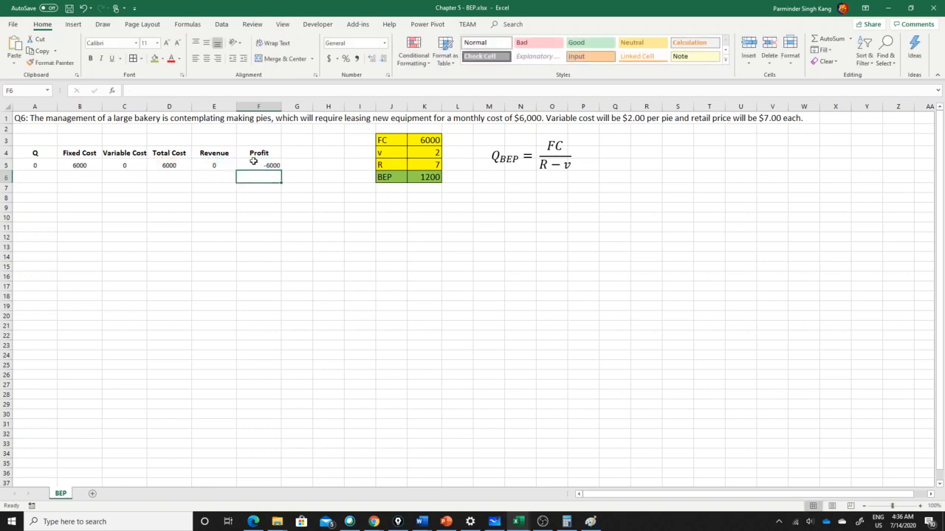
Format the first Profit cell, F5, as Currency and centre it
{"action": "left_click", "coordinate": [251, 163]}
{"action": "left_click", "coordinate": [384, 43]}
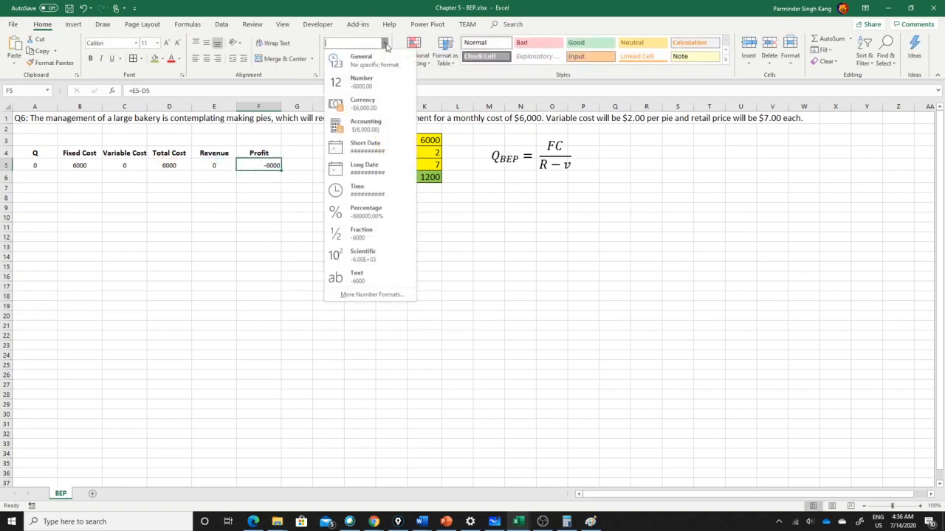
{"action": "left_click", "coordinate": [366, 103]}
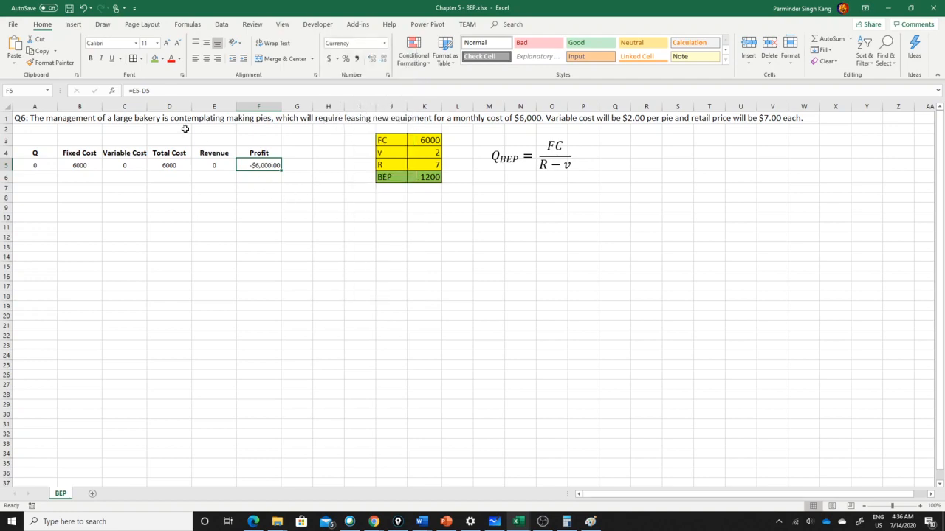
{"action": "left_click", "coordinate": [207, 59]}
Copy the currency formatting of F5 onto the cost and revenue cells B5:E5
{"action": "left_click", "coordinate": [80, 165]}
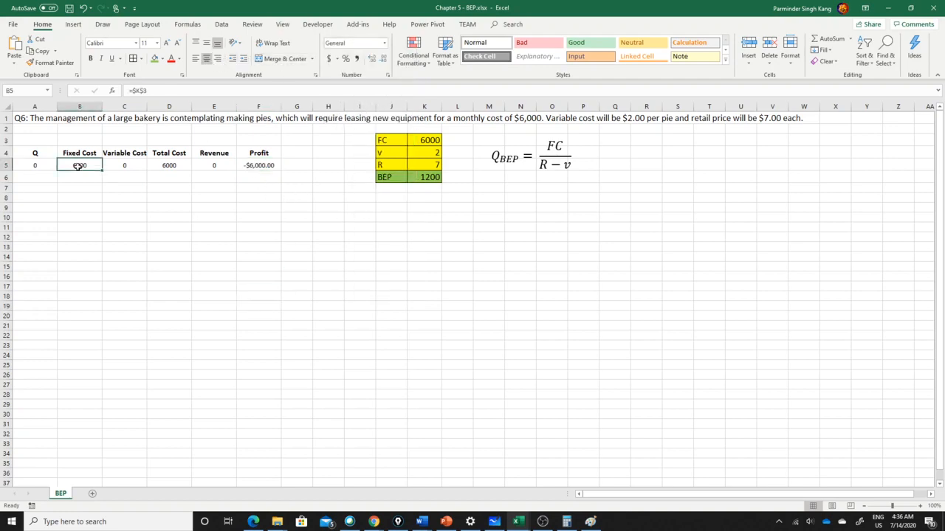
{"action": "left_click", "coordinate": [258, 166]}
{"action": "left_click", "coordinate": [57, 64]}
{"action": "left_click_drag", "start_coordinate": [79, 164], "coordinate": [210, 162]}
{"action": "left_click", "coordinate": [138, 226]}
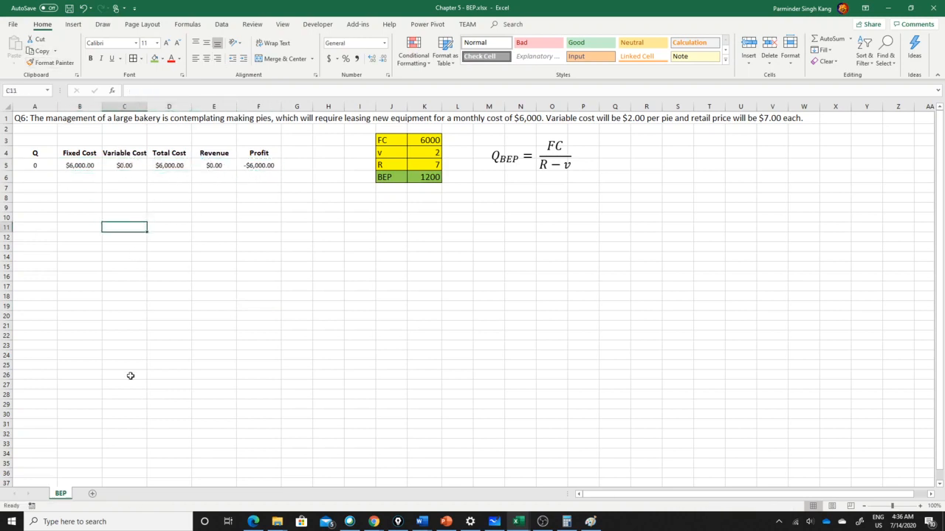
{"action": "left_click", "coordinate": [156, 287]}
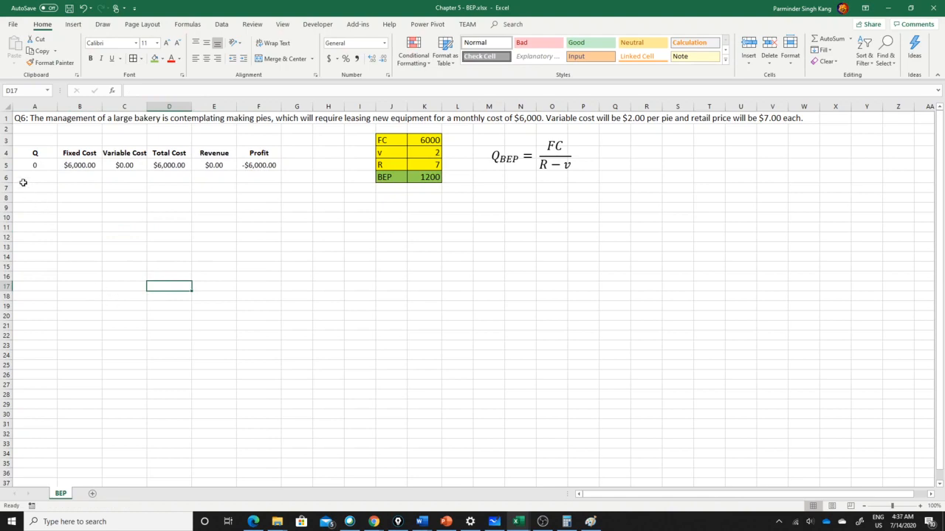
{"action": "left_click_drag", "start_coordinate": [32, 174], "coordinate": [43, 306]}
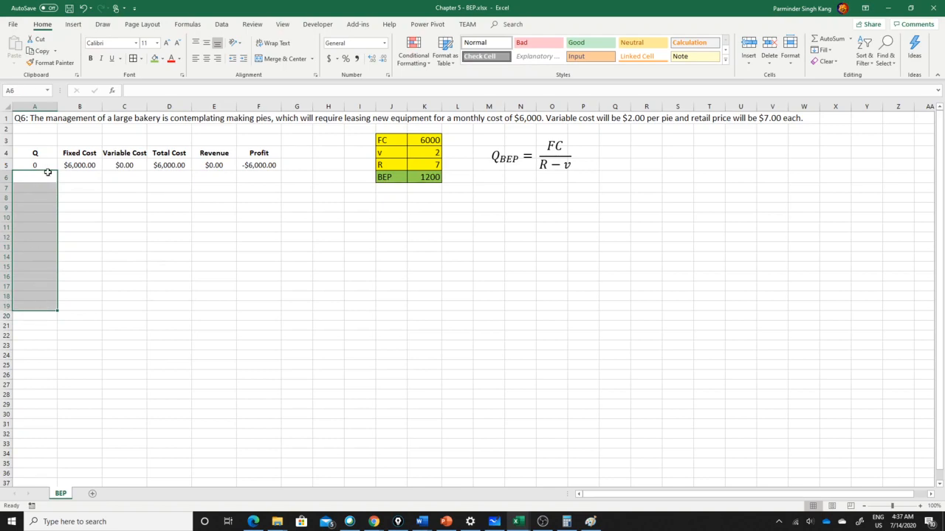
{"action": "left_click", "coordinate": [40, 217]}
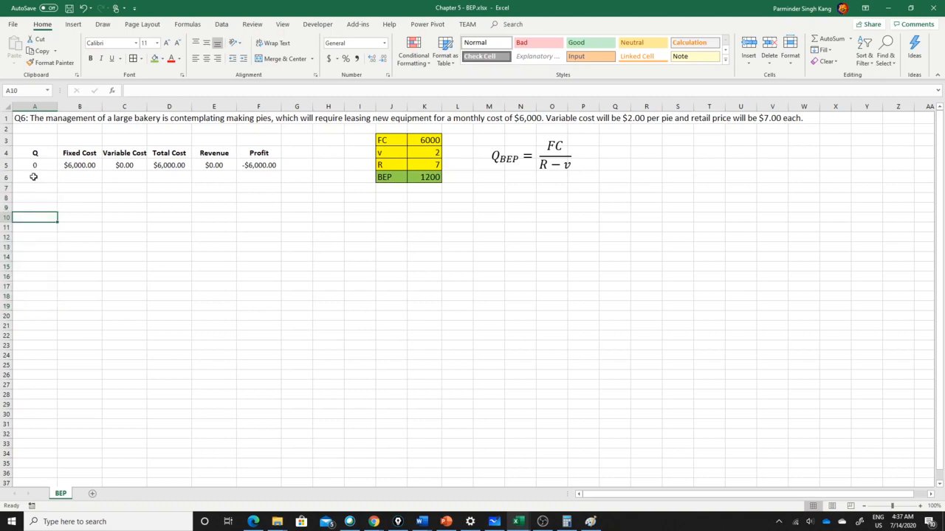
{"action": "left_click", "coordinate": [33, 177]}
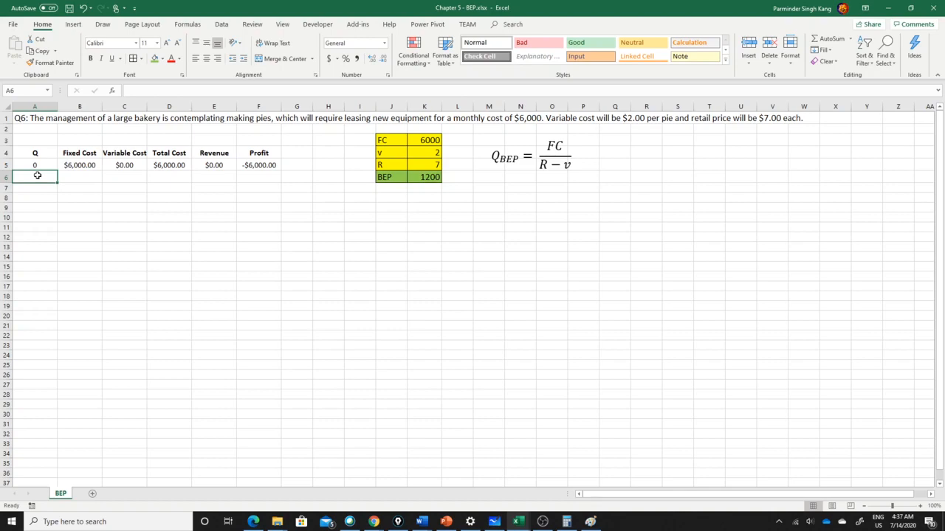
{"action": "type", "text": "300"}
{"action": "key", "text": "Return"}
{"action": "type", "text": "600"}
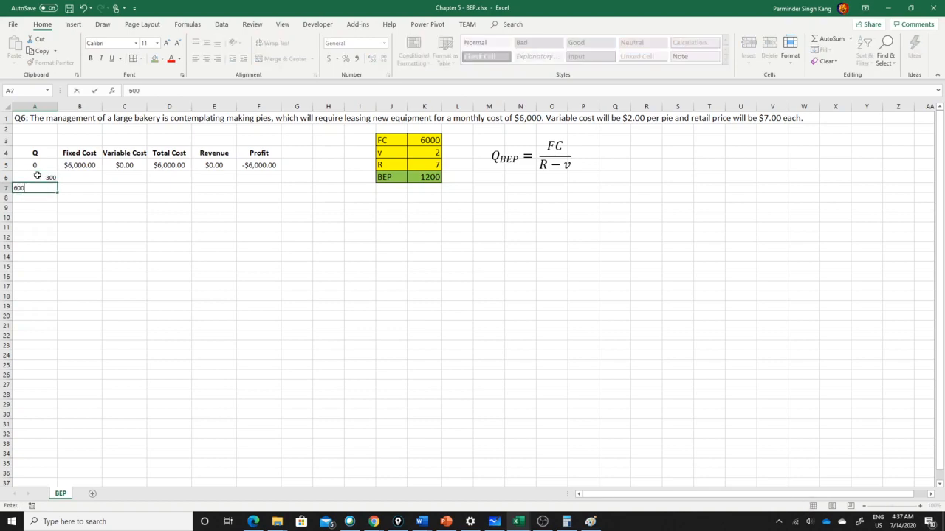
{"action": "key", "text": "Return"}
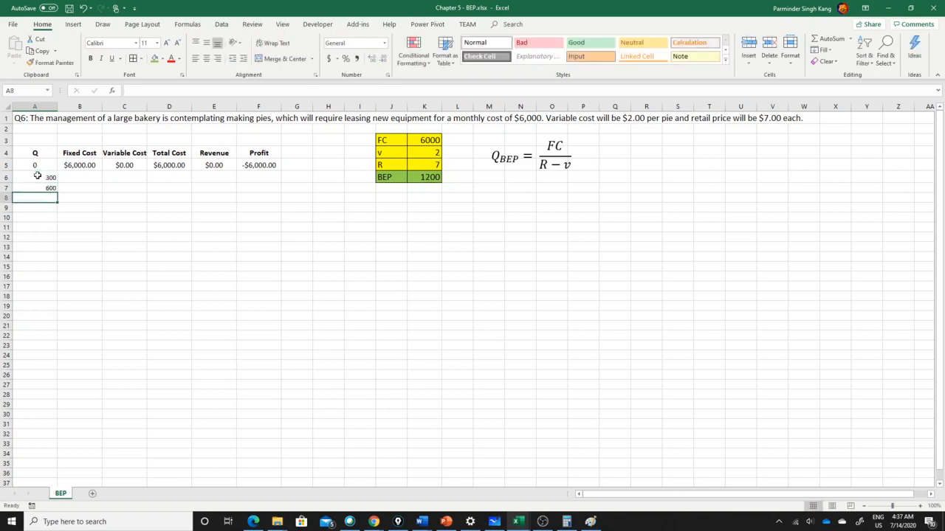
{"action": "key", "text": "Up"}
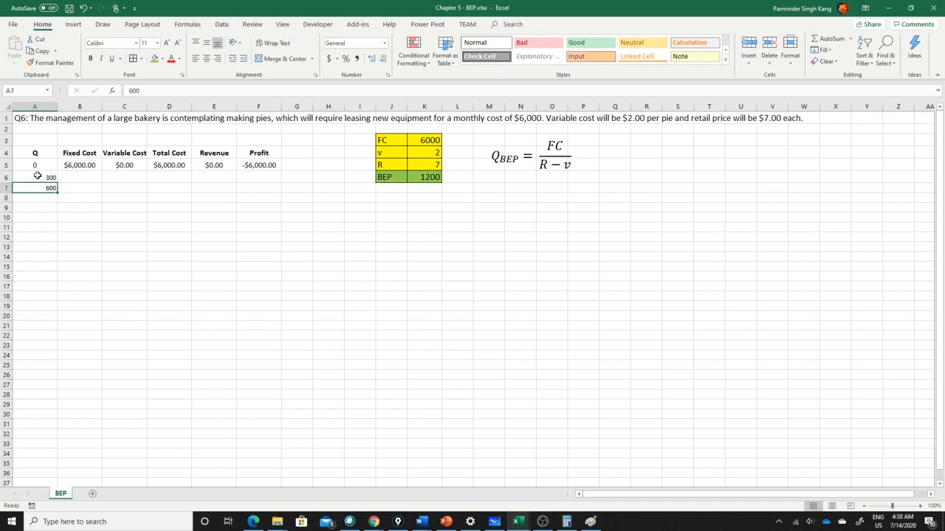
{"action": "key", "text": "Delete"}
{"action": "key", "text": "Up"}
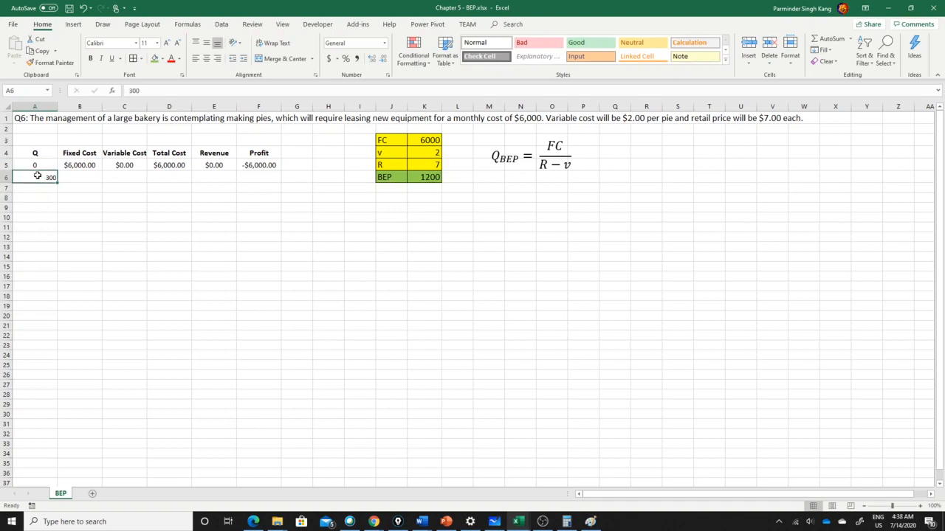
{"action": "key", "text": "Delete"}
Calculate the second quantity in A6 with the formula =A5+300 and centre the cell
{"action": "type", "text": "="}
{"action": "key", "text": "Up"}
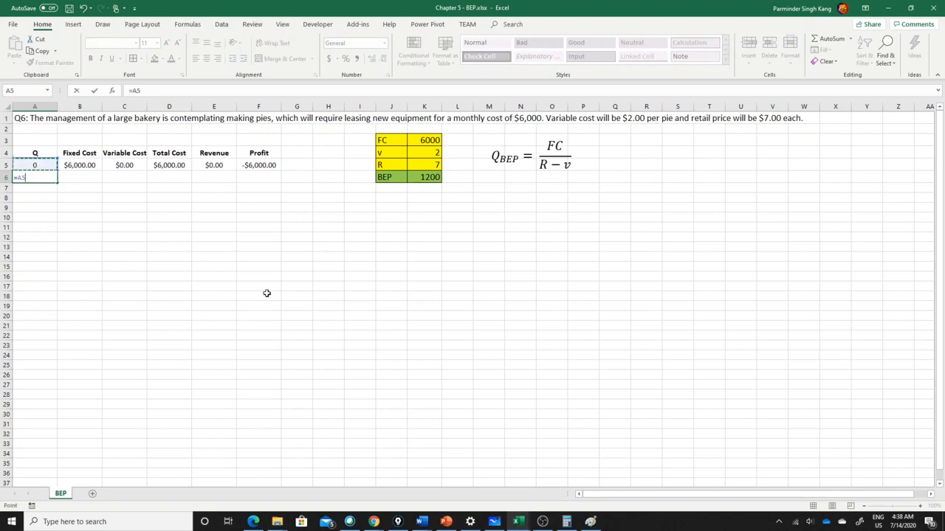
{"action": "type", "text": "+300"}
{"action": "key", "text": "Return"}
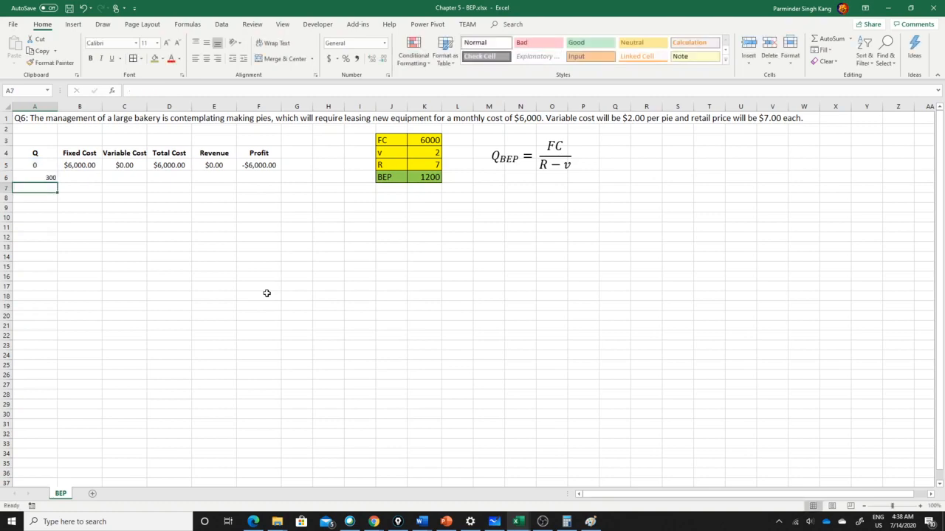
{"action": "left_click", "coordinate": [48, 179]}
{"action": "left_click", "coordinate": [207, 59]}
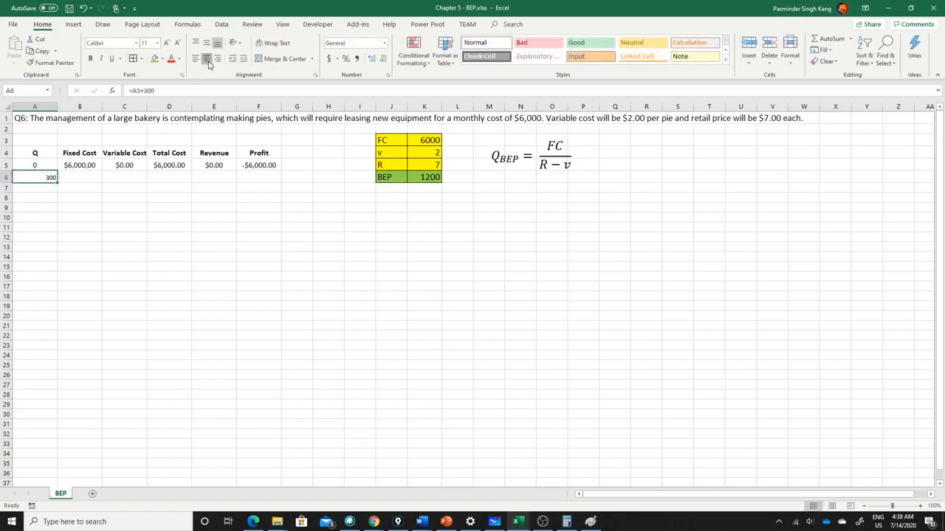
Fill the quantity formula from A6 down to A20
{"action": "left_click_drag", "start_coordinate": [58, 183], "coordinate": [58, 319]}
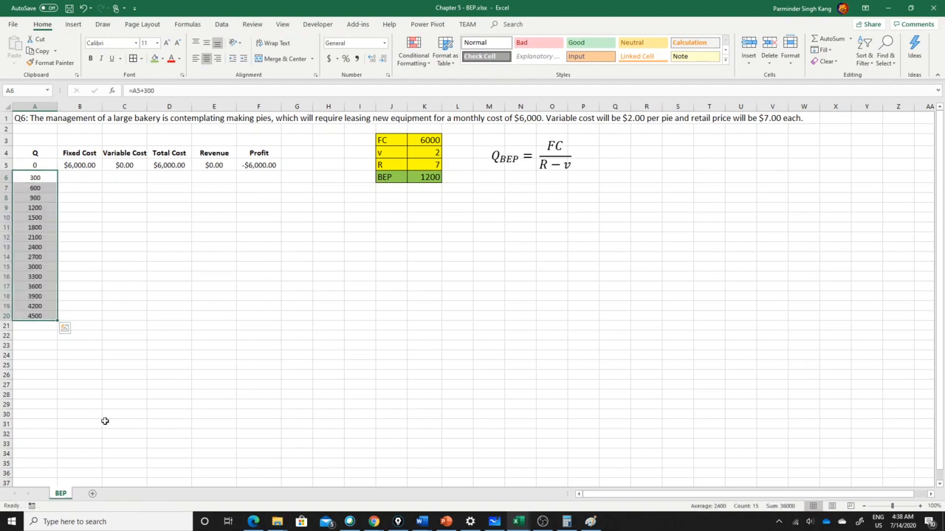
{"action": "left_click", "coordinate": [95, 405]}
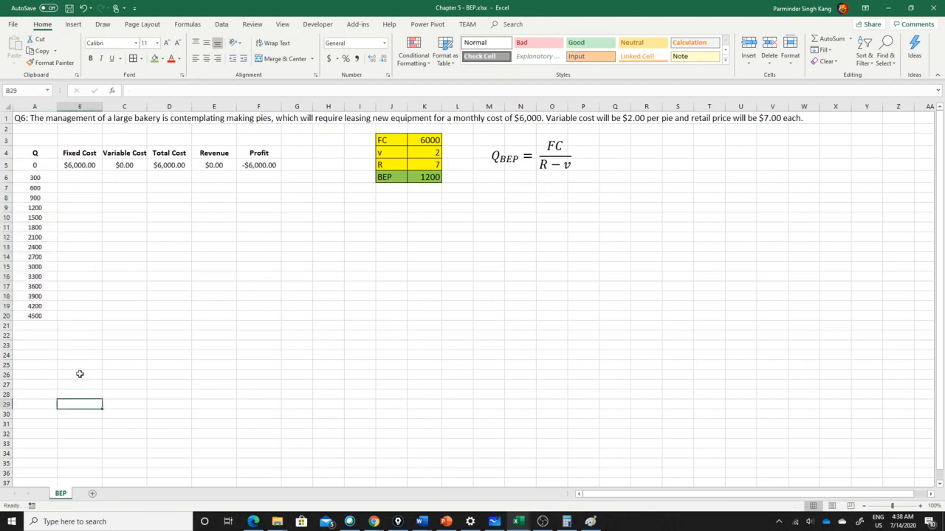
{"action": "left_click", "coordinate": [65, 356]}
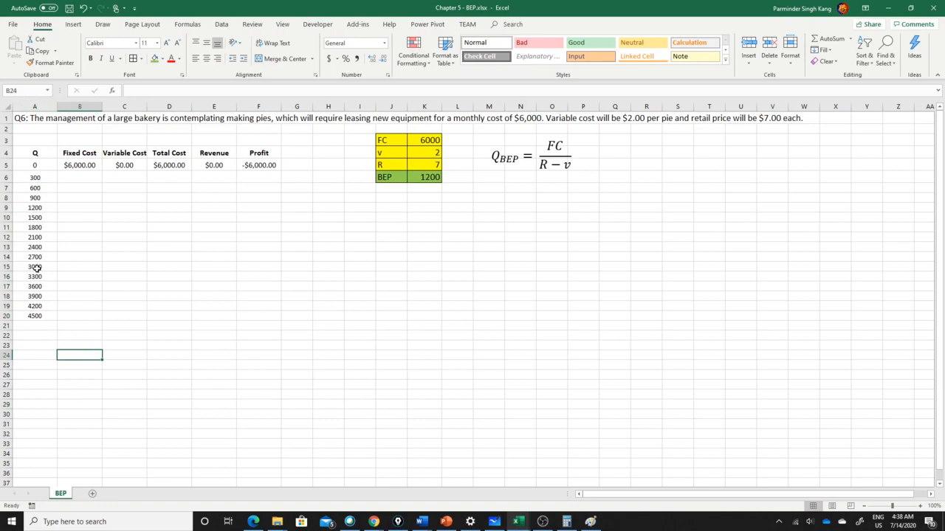
Clear the quantities from 3000 to 4500 in A15:A20
{"action": "left_click_drag", "start_coordinate": [37, 268], "coordinate": [37, 315]}
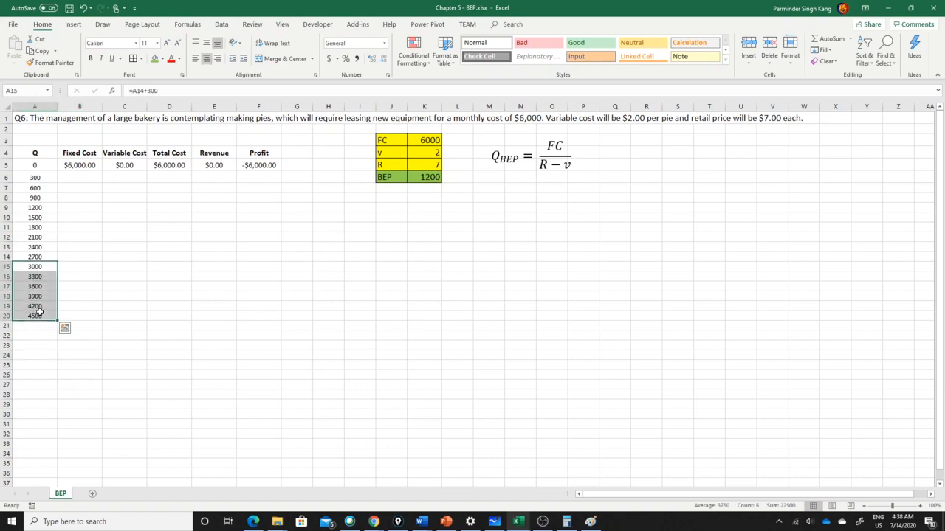
{"action": "key", "text": "Delete"}
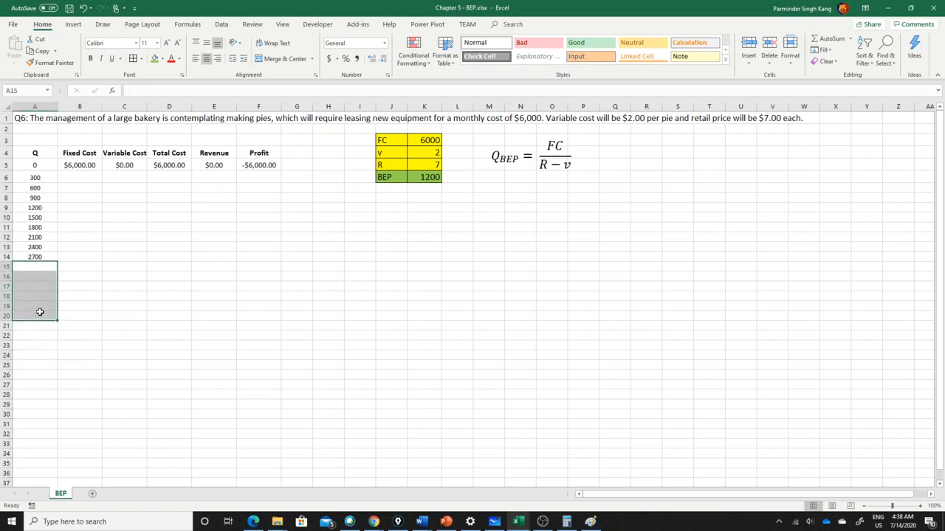
{"action": "left_click", "coordinate": [86, 277]}
Fill the cost, revenue and profit formulas in B5:F5 down to row 14
{"action": "left_click_drag", "start_coordinate": [69, 165], "coordinate": [251, 164]}
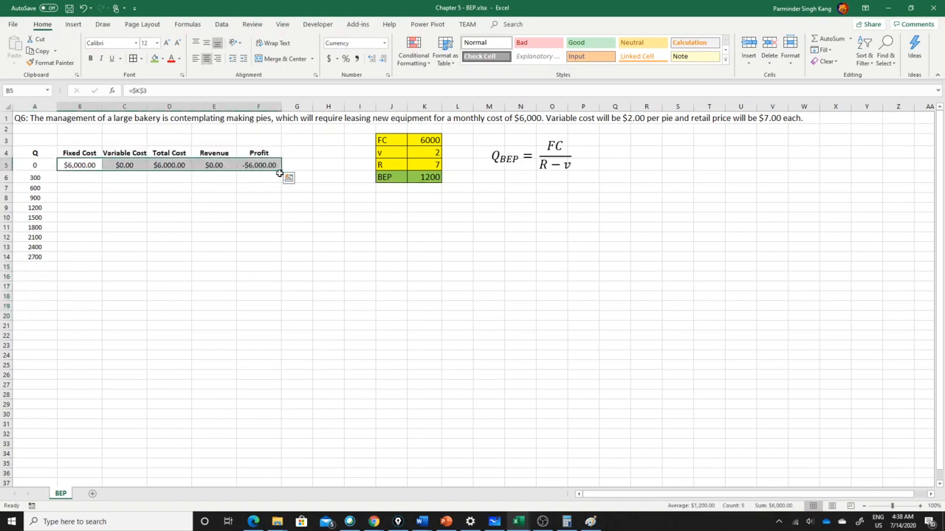
{"action": "left_click", "coordinate": [73, 164]}
{"action": "left_click_drag", "start_coordinate": [73, 164], "coordinate": [252, 172]}
{"action": "left_click_drag", "start_coordinate": [281, 170], "coordinate": [274, 260]}
{"action": "left_click", "coordinate": [258, 309]}
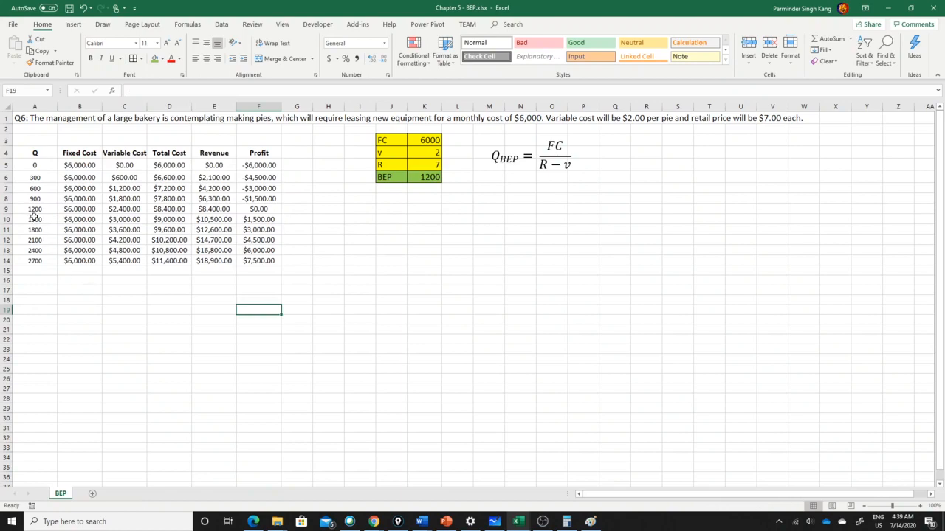
Highlight the 1200-unit break-even row, A9:F9, with a yellow fill
{"action": "left_click_drag", "start_coordinate": [34, 209], "coordinate": [253, 209]}
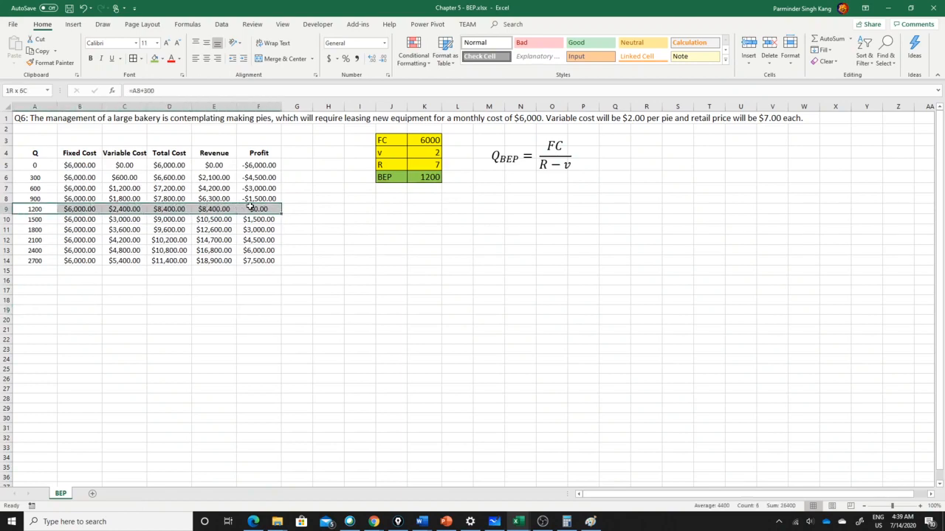
{"action": "left_click", "coordinate": [163, 59]}
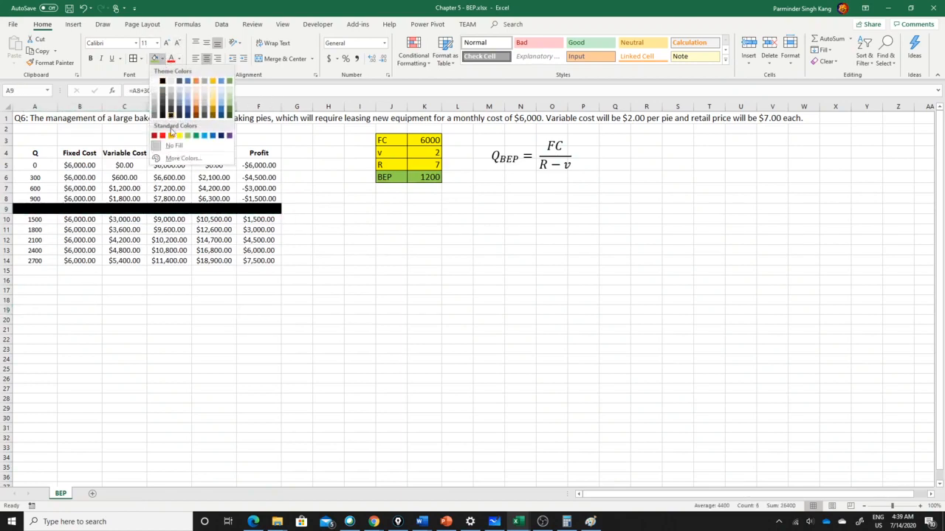
{"action": "left_click", "coordinate": [179, 135]}
{"action": "left_click", "coordinate": [154, 287]}
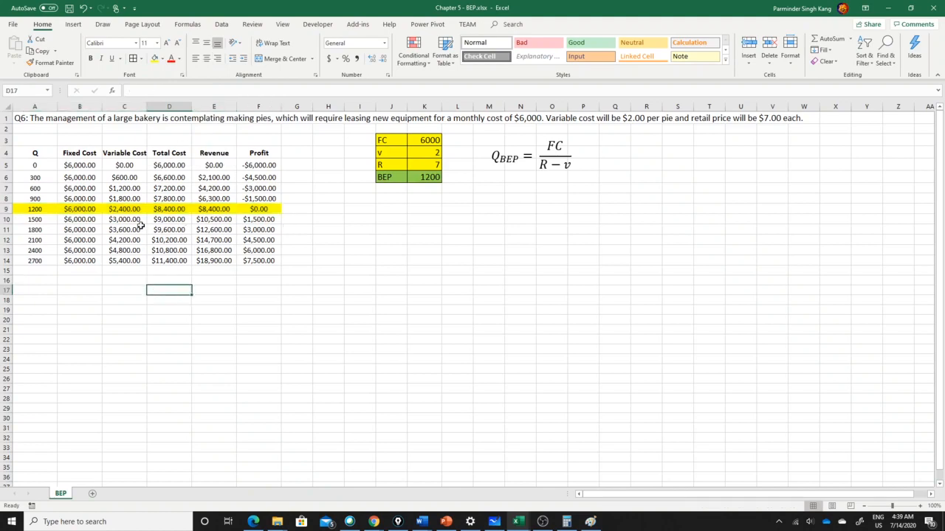
Check the Total Cost, Revenue and Profit cells in the highlighted 1200-unit row
{"action": "left_click", "coordinate": [171, 209]}
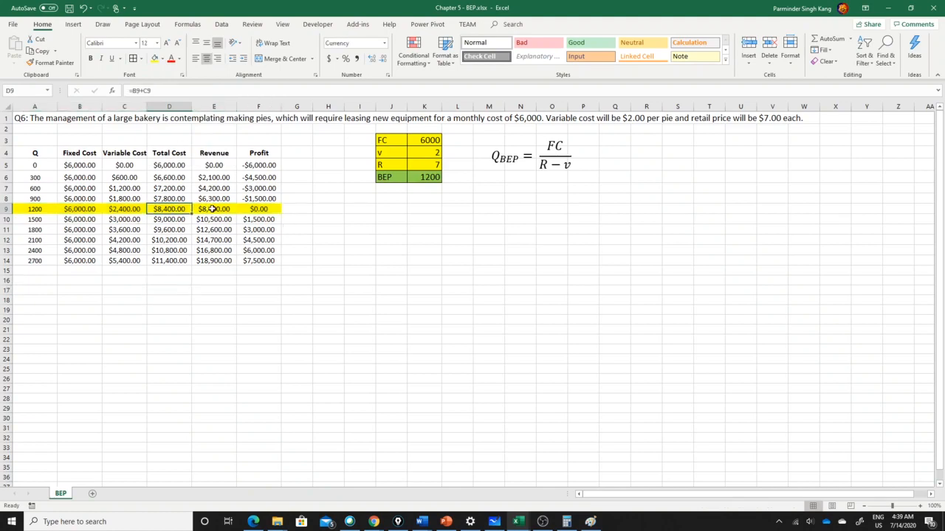
{"action": "left_click", "coordinate": [213, 209]}
{"action": "left_click", "coordinate": [254, 208]}
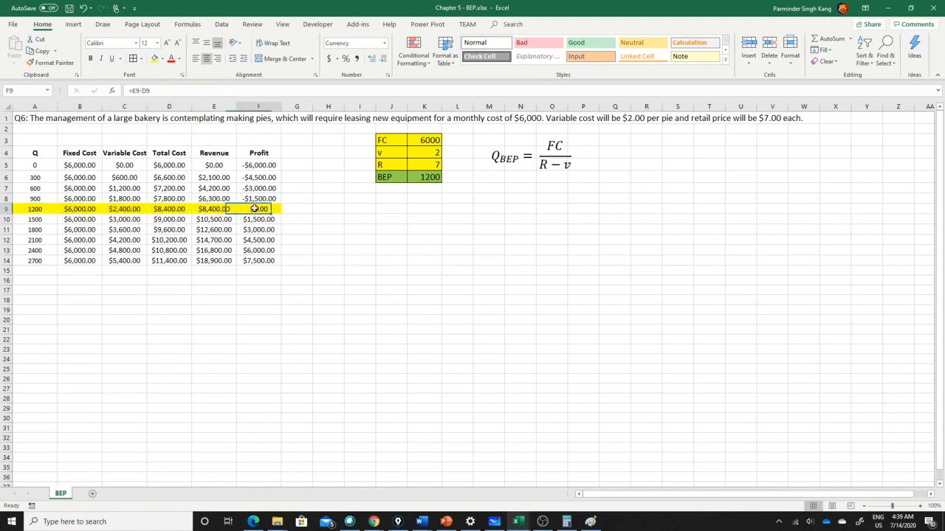
Insert the recommended line chart for the quantity, cost and revenue columns A4:E14, then enlarge it and place it below the parameter table
{"action": "key", "text": "ctrl+a"}
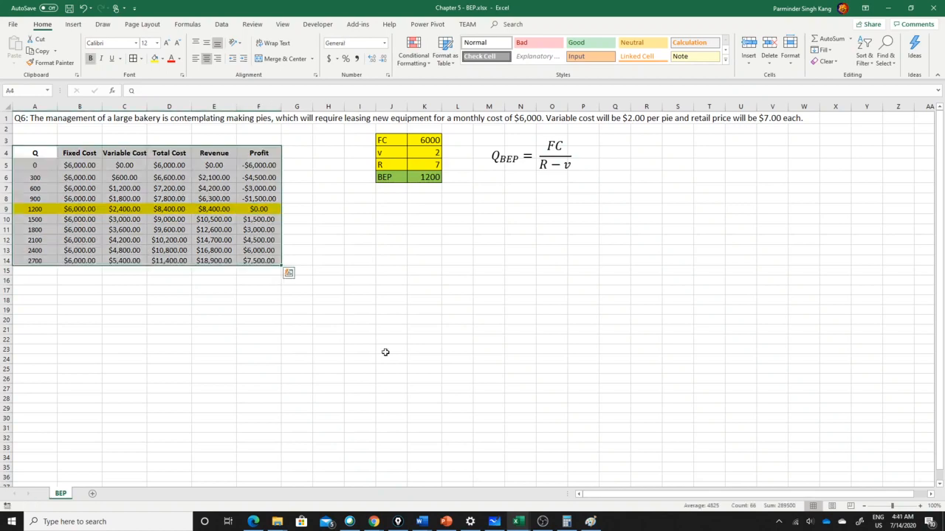
{"action": "left_click", "coordinate": [386, 353]}
{"action": "left_click_drag", "start_coordinate": [36, 153], "coordinate": [220, 259]}
{"action": "left_click", "coordinate": [73, 24]}
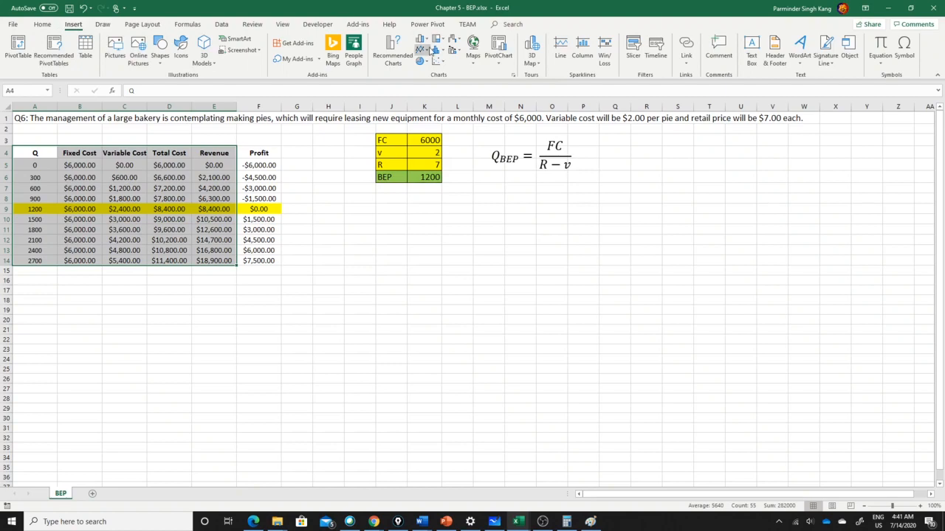
{"action": "left_click", "coordinate": [430, 49]}
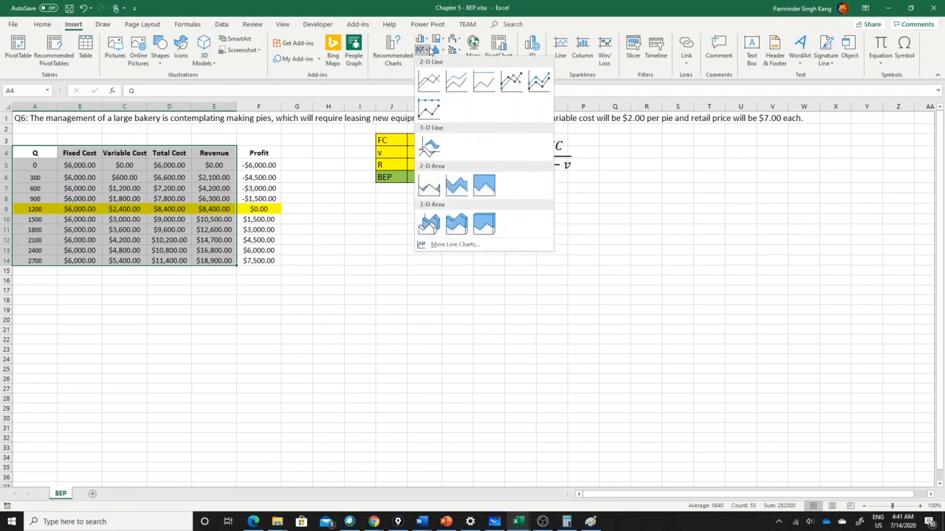
{"action": "left_click", "coordinate": [397, 63]}
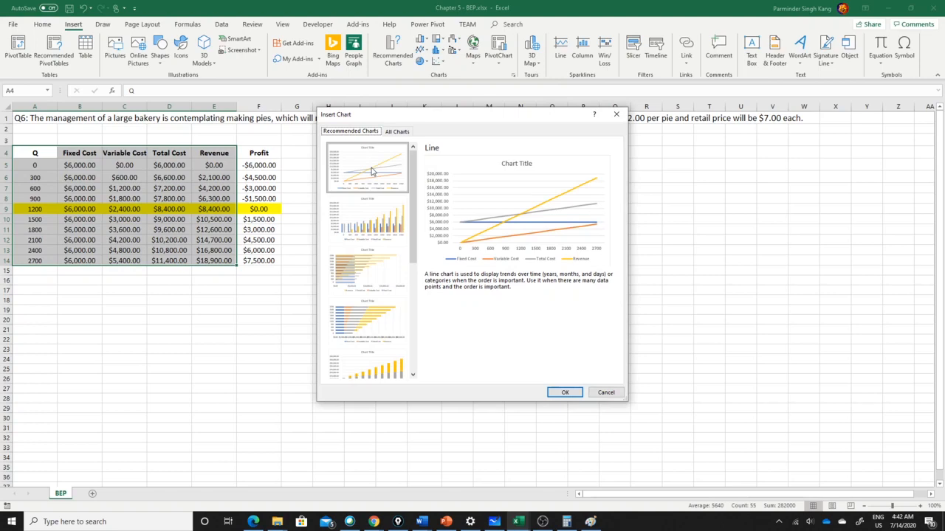
{"action": "scroll", "coordinate": [388, 190], "scroll_direction": "down", "scroll_amount": 3}
{"action": "scroll", "coordinate": [389, 190], "scroll_direction": "up", "scroll_amount": 3}
{"action": "left_click", "coordinate": [563, 393]}
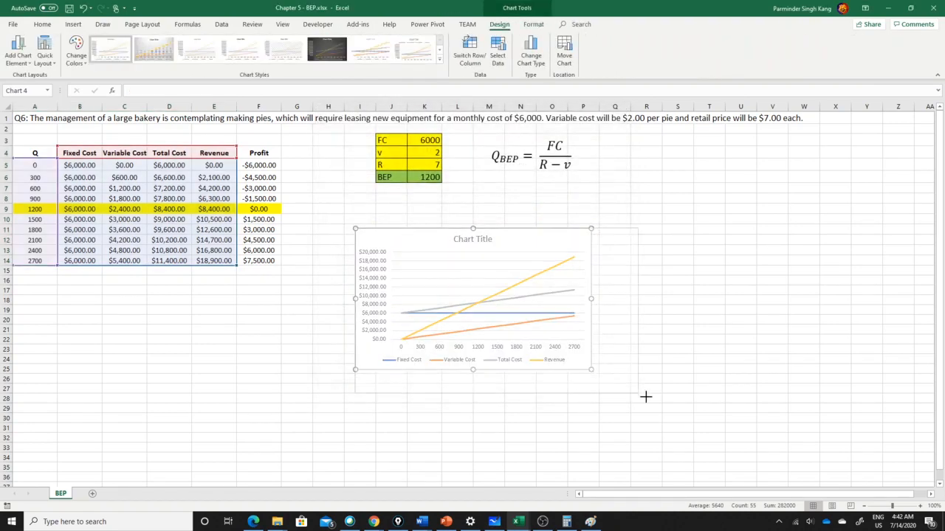
{"action": "left_click_drag", "start_coordinate": [645, 397], "coordinate": [683, 412]}
{"action": "left_click_drag", "start_coordinate": [457, 243], "coordinate": [415, 218]}
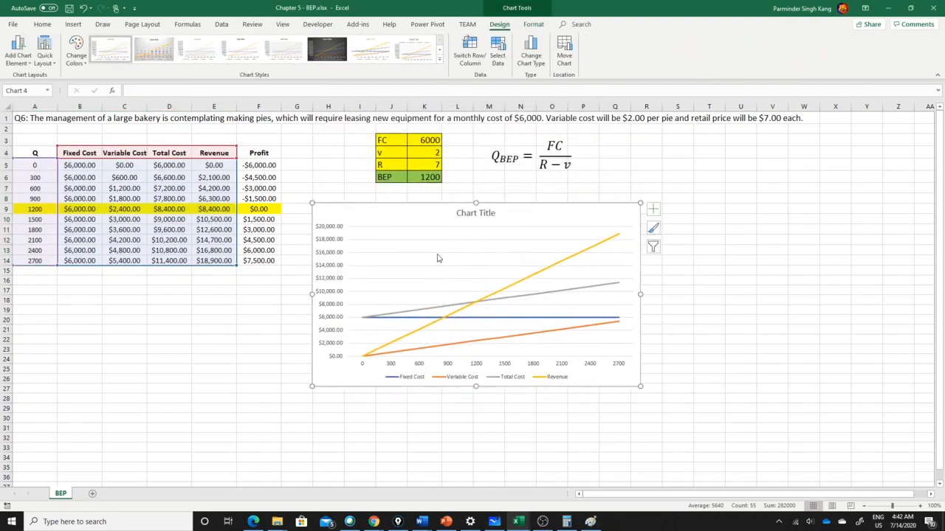
Check the Revenue line's value at the 1200-unit point where it crosses the Total Cost line
{"action": "left_click", "coordinate": [479, 302]}
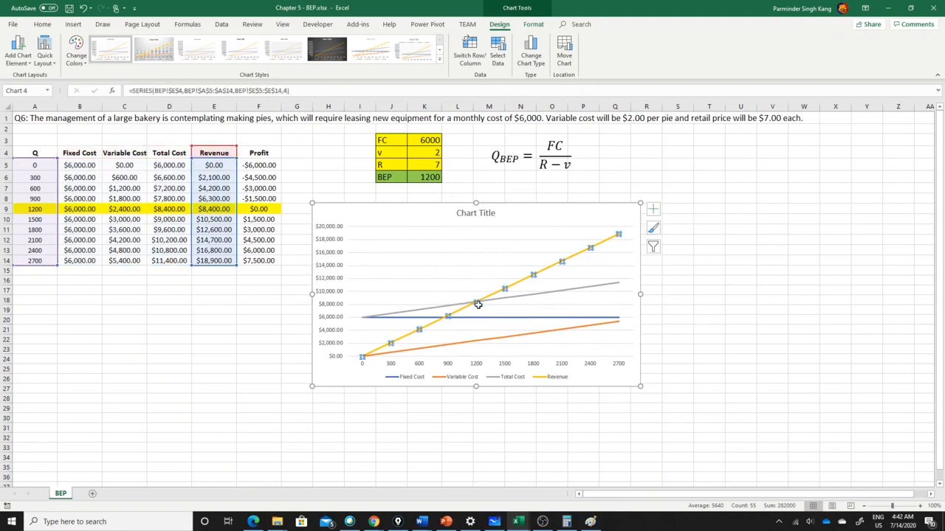
{"action": "mouse_move", "coordinate": [476, 302]}
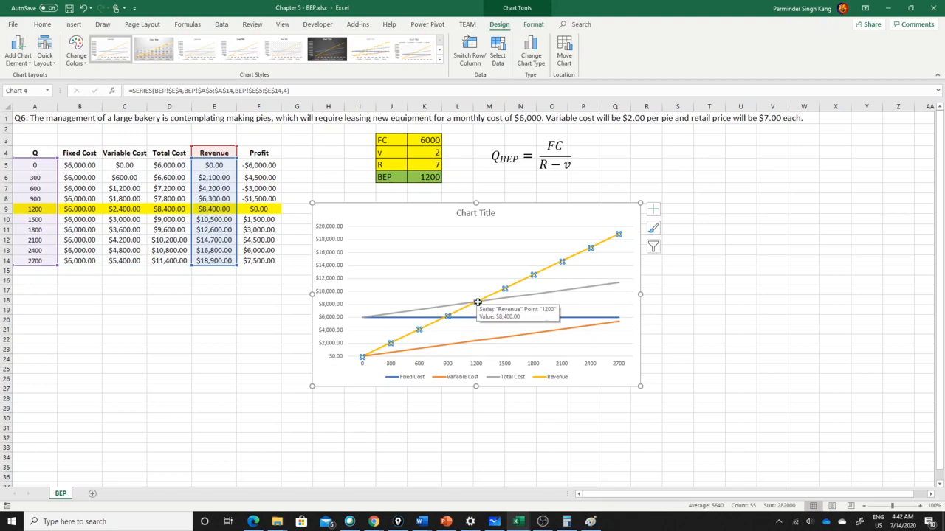
{"action": "left_click", "coordinate": [770, 351]}
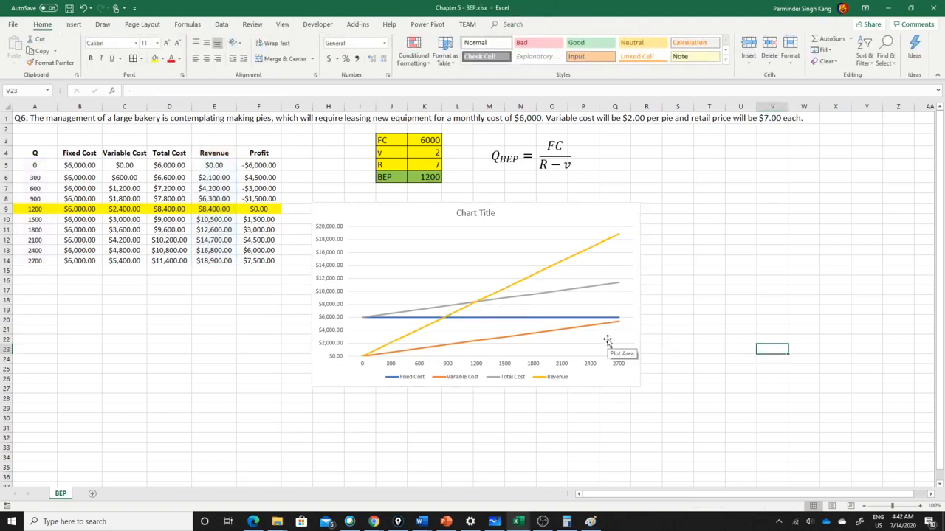
Remove the Variable Cost line from the chart and change the chart title to BEA
{"action": "left_click", "coordinate": [569, 330]}
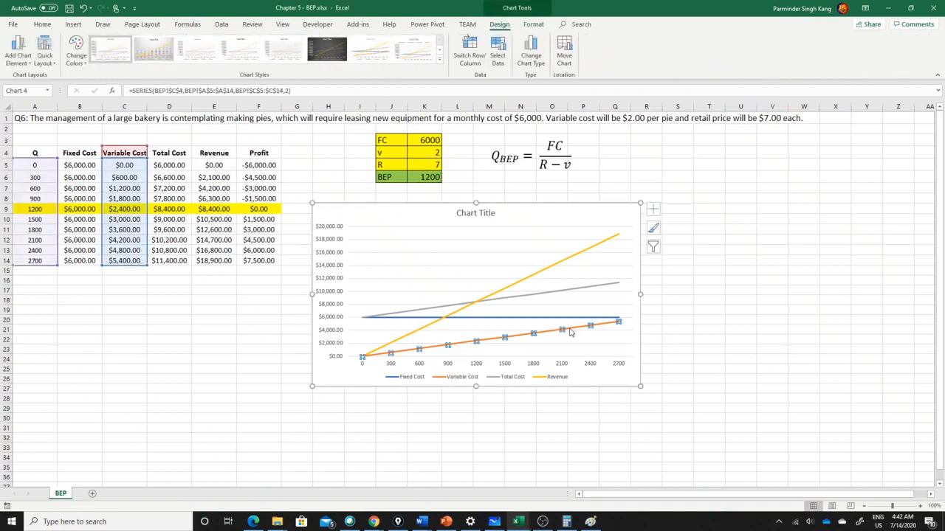
{"action": "key", "text": "Delete"}
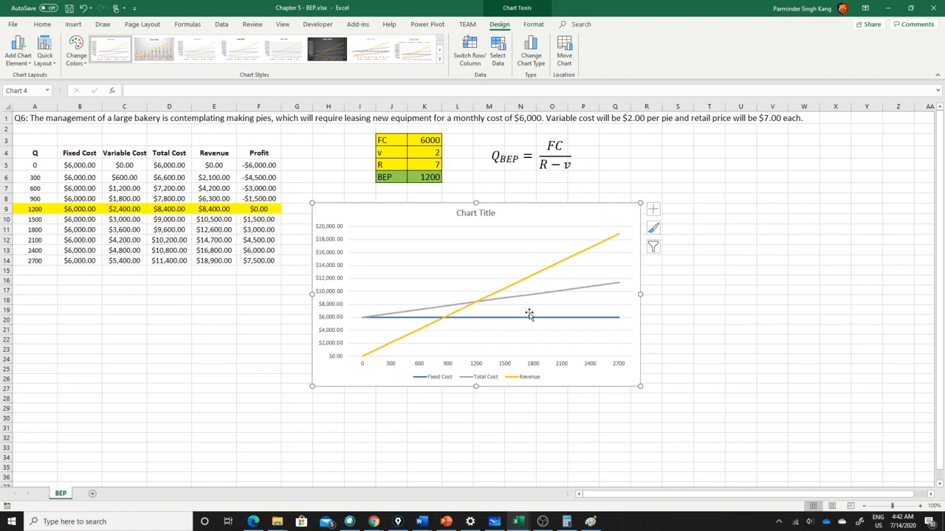
{"action": "double_click", "coordinate": [471, 214]}
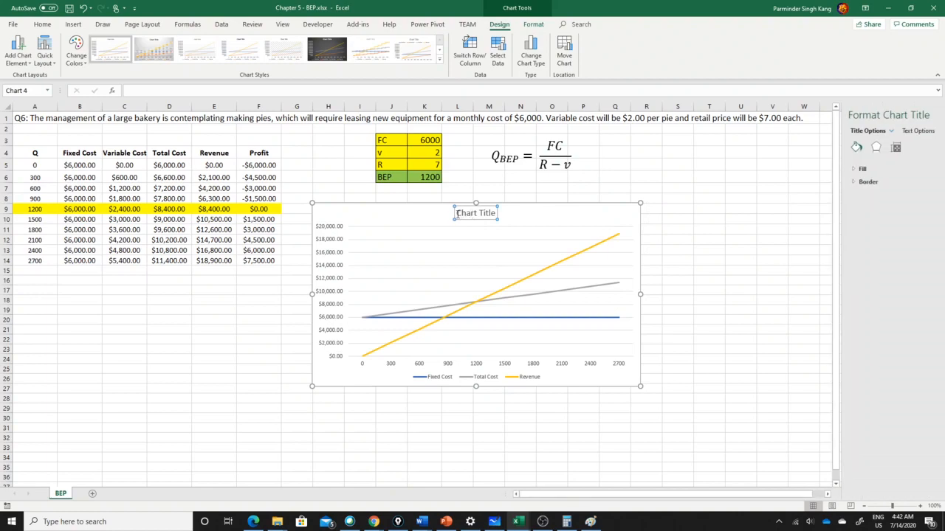
{"action": "left_click_drag", "start_coordinate": [456, 214], "coordinate": [492, 217]}
{"action": "type", "text": "B"}
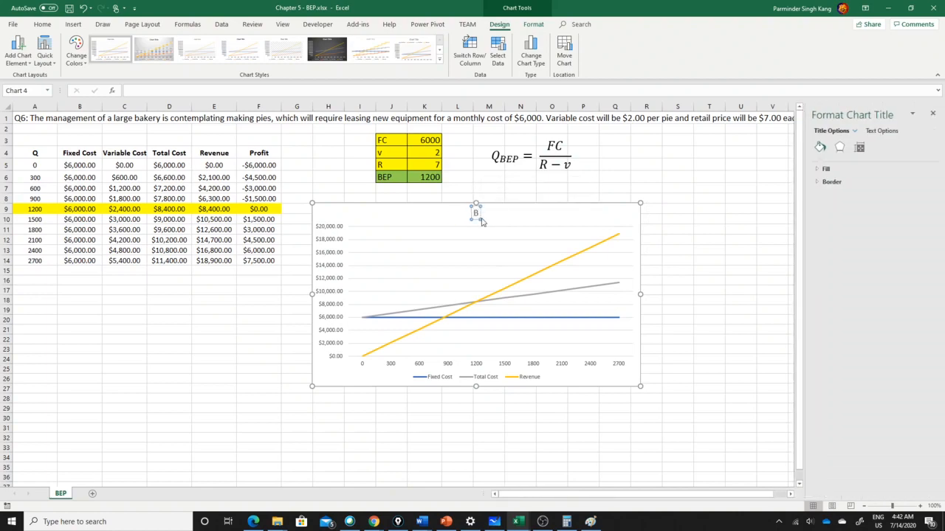
{"action": "type", "text": "EA"}
{"action": "left_click", "coordinate": [678, 250]}
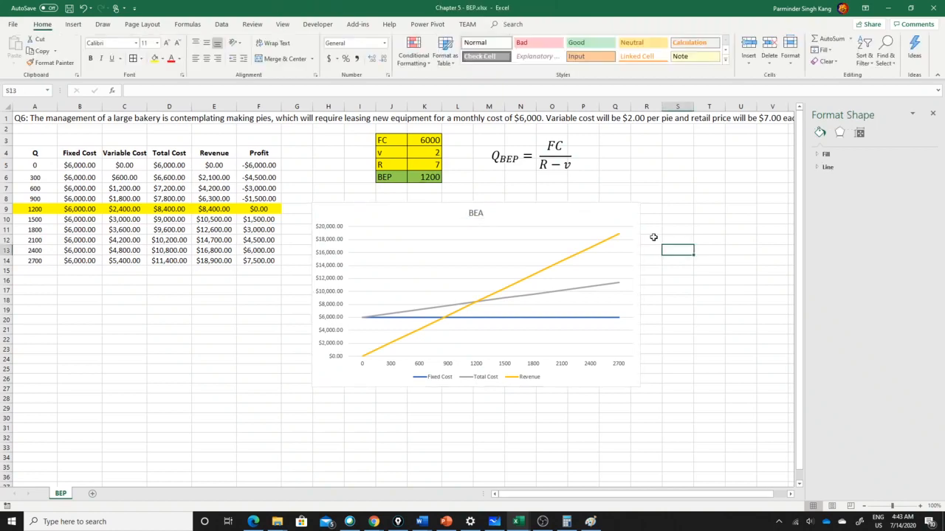
Set the fixed cost FC in K3 to 7000 and the variable cost v in K4 to 3
{"action": "left_click", "coordinate": [422, 141]}
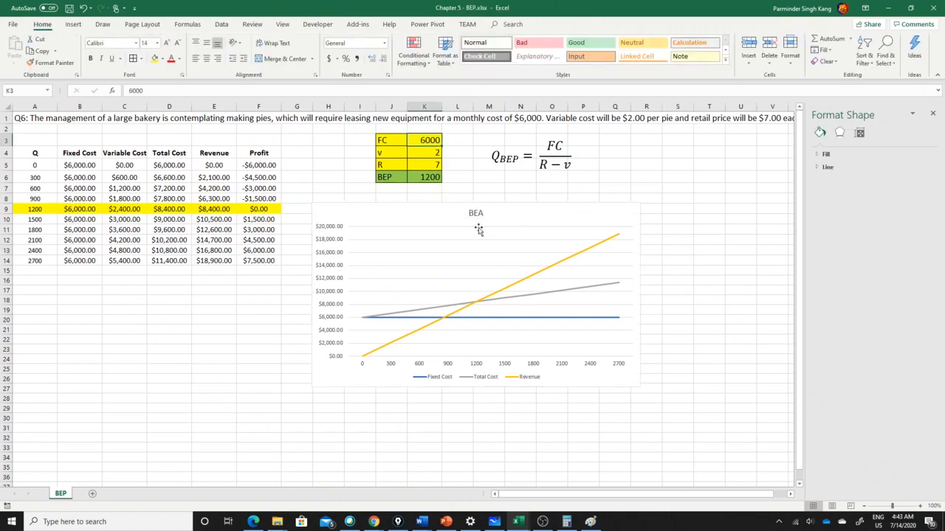
{"action": "type", "text": "7000"}
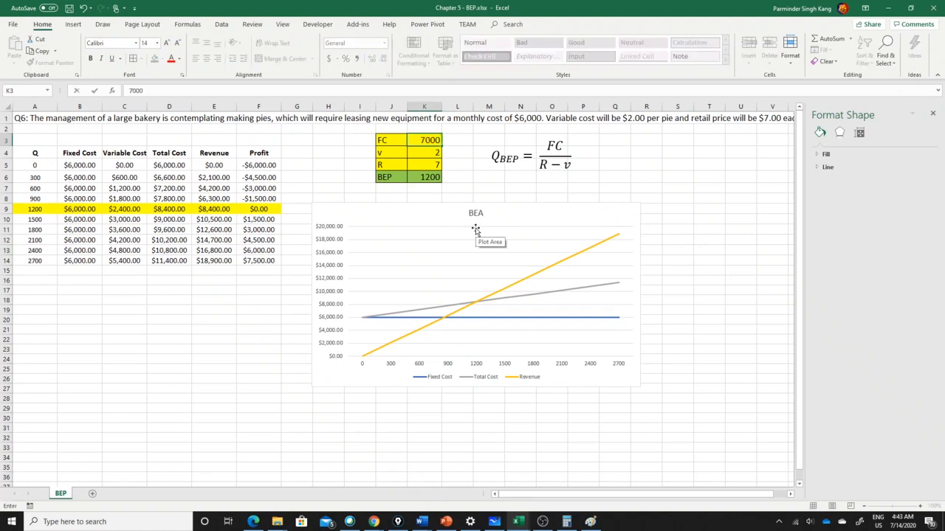
{"action": "key", "text": "Return"}
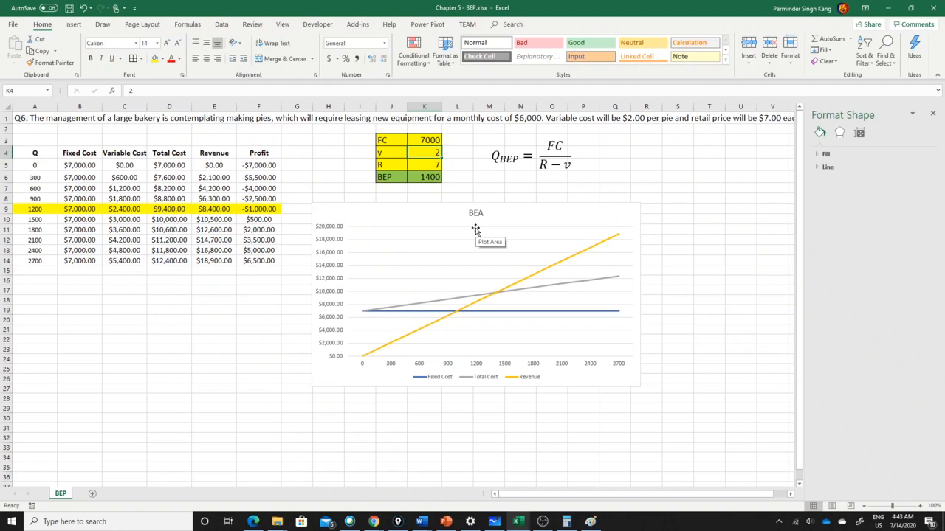
{"action": "type", "text": "3"}
{"action": "key", "text": "Return"}
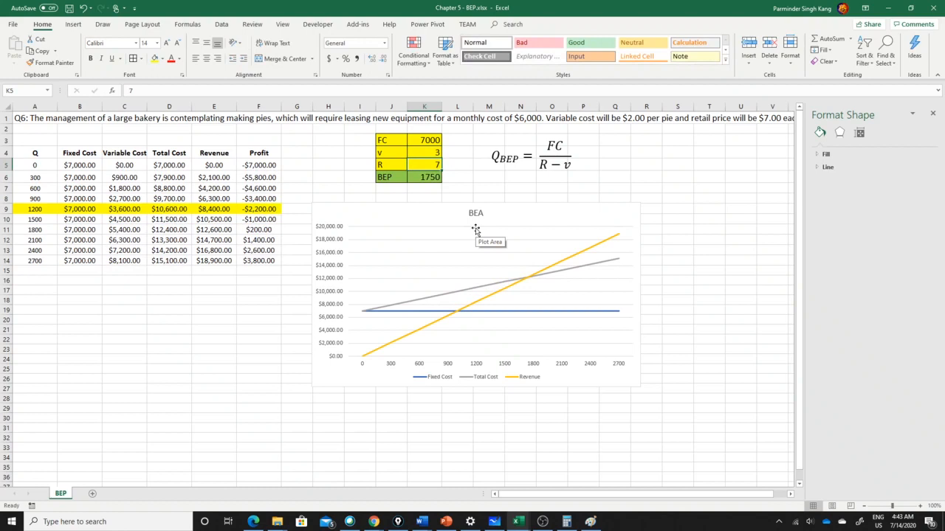